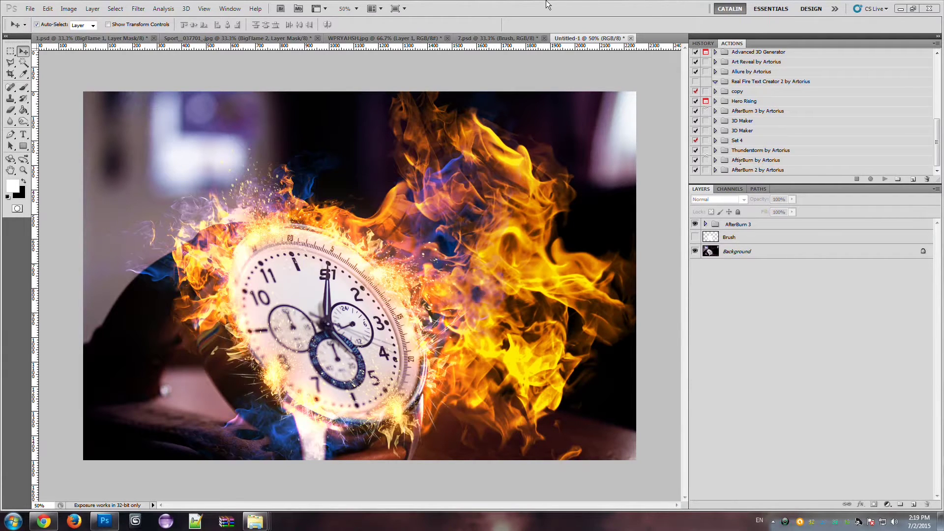
# Hide and reshow the AfterBurn 3 fire group to compare the effect.
pyautogui.click(939, 139)
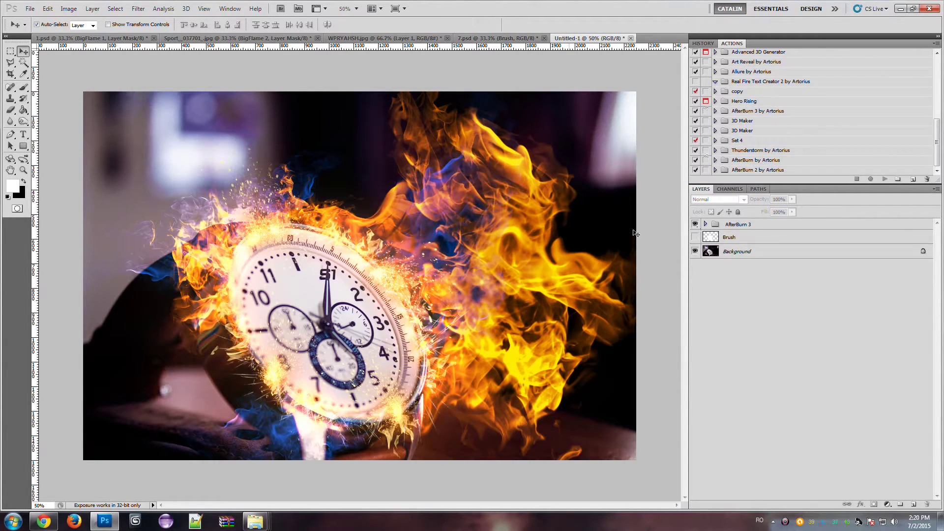
pyautogui.click(696, 224)
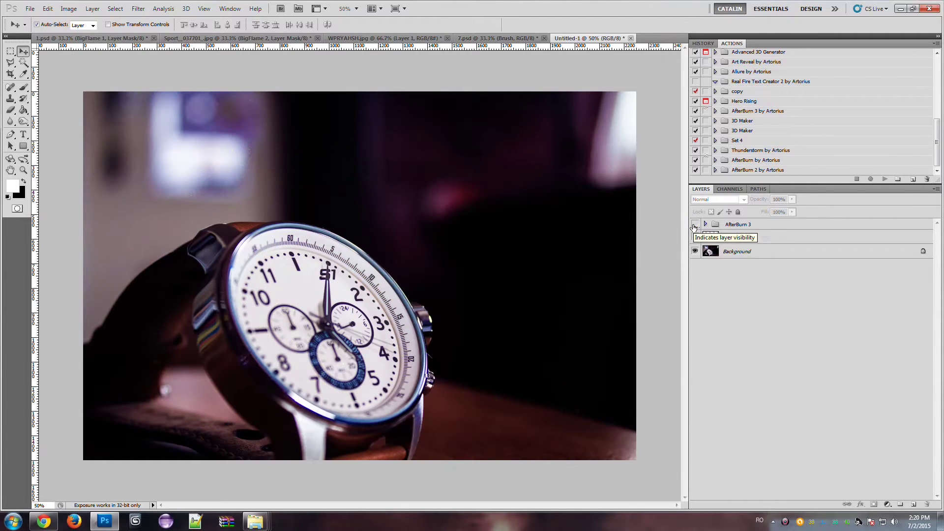
pyautogui.click(695, 225)
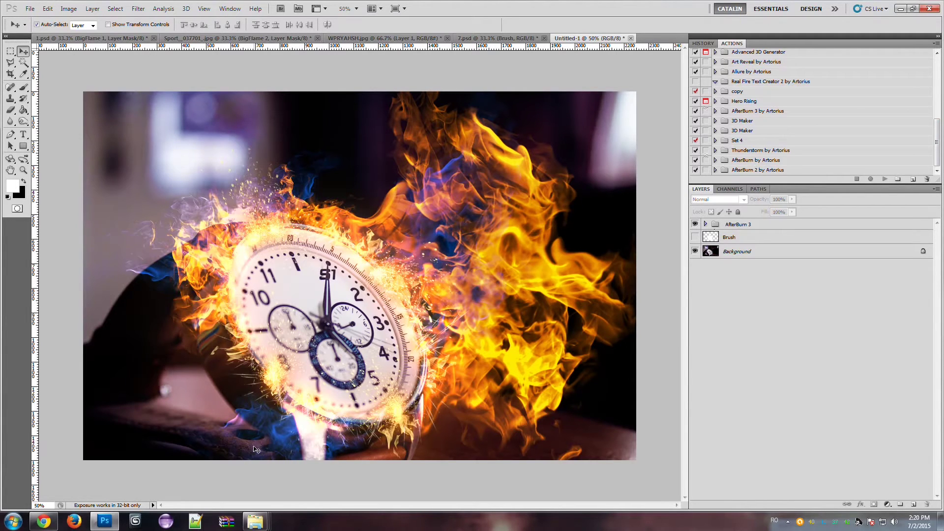
# Show the AfterBurn 3 Action and Brushes files in the Final folder.
pyautogui.click(255, 521)
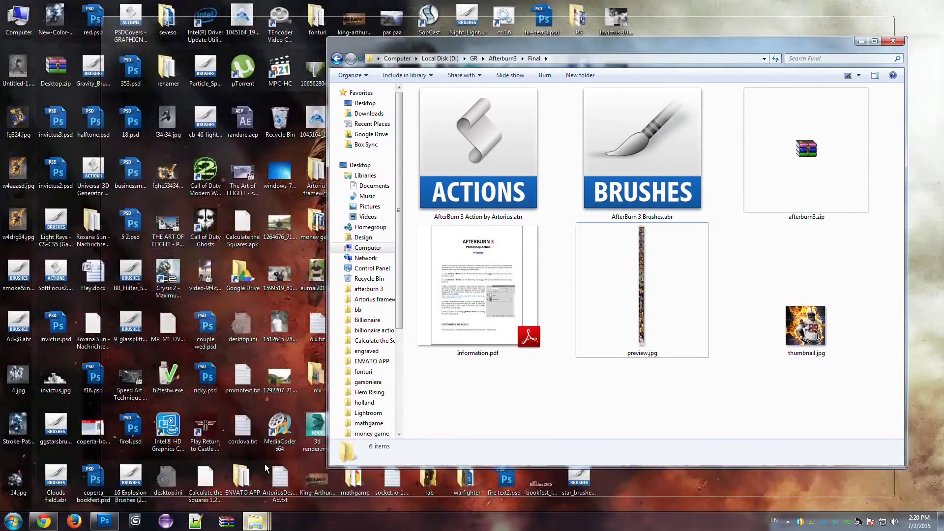
pyautogui.click(266, 465)
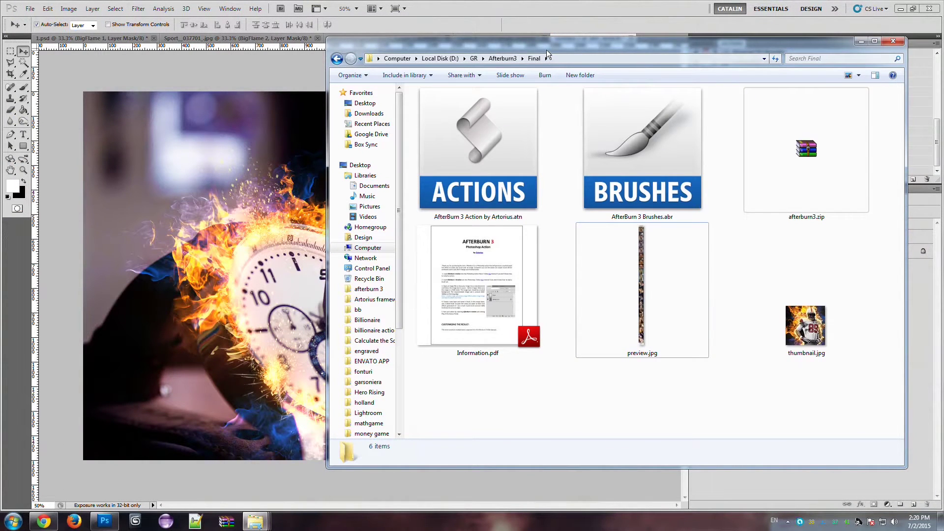
pyautogui.doubleClick(447, 160)
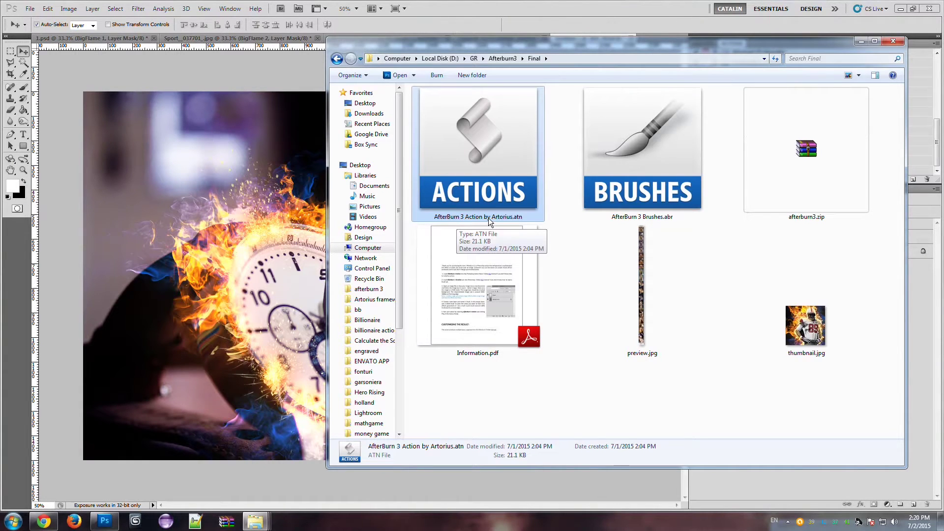
pyautogui.click(640, 220)
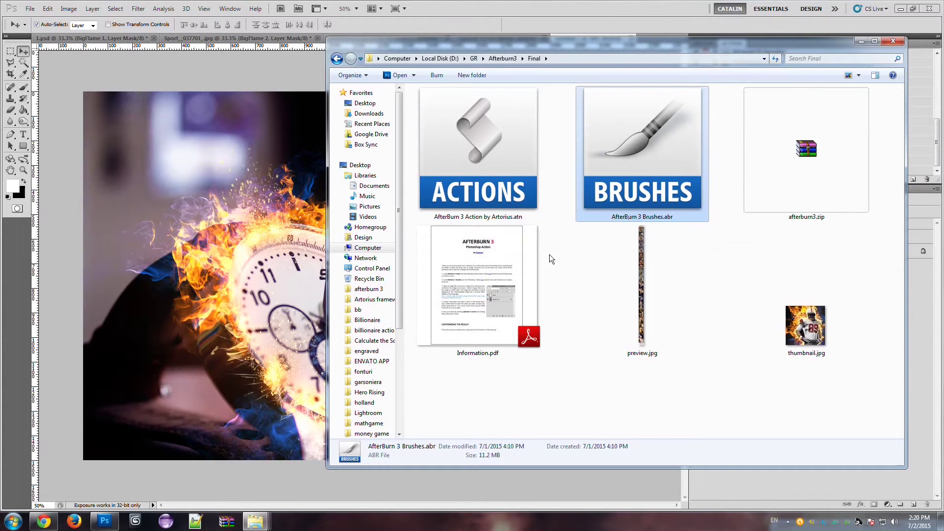
# Load 'AfterBurn 3 Action by Artorius.atn' into Actions and select the AfterBurn 3 action.
pyautogui.click(516, 4)
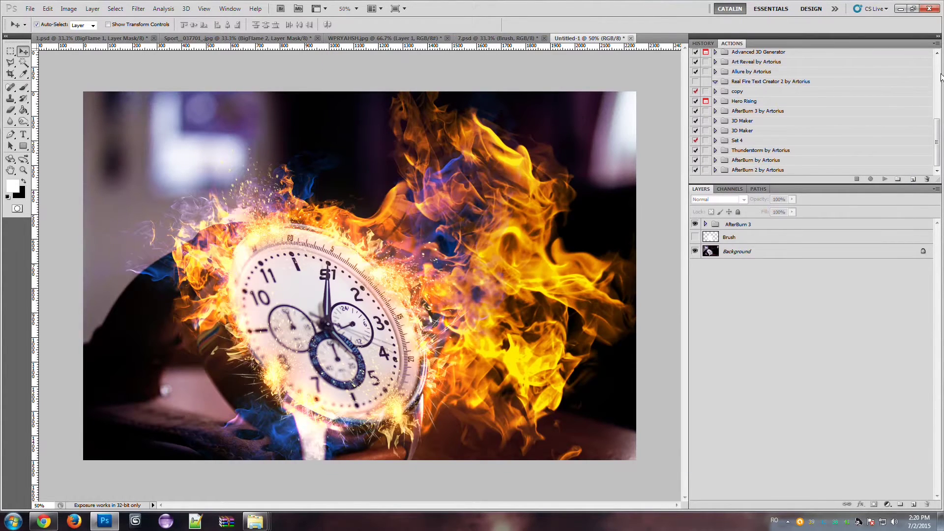
pyautogui.click(937, 44)
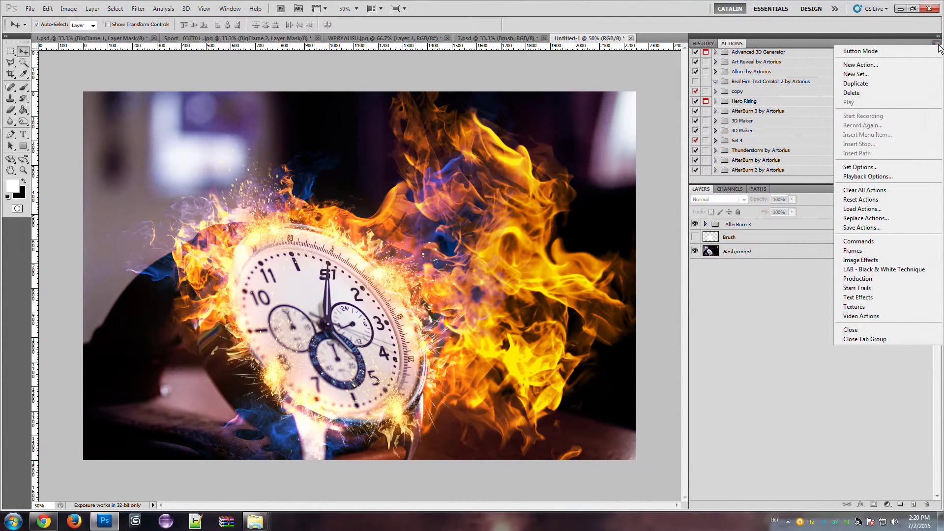
pyautogui.click(733, 44)
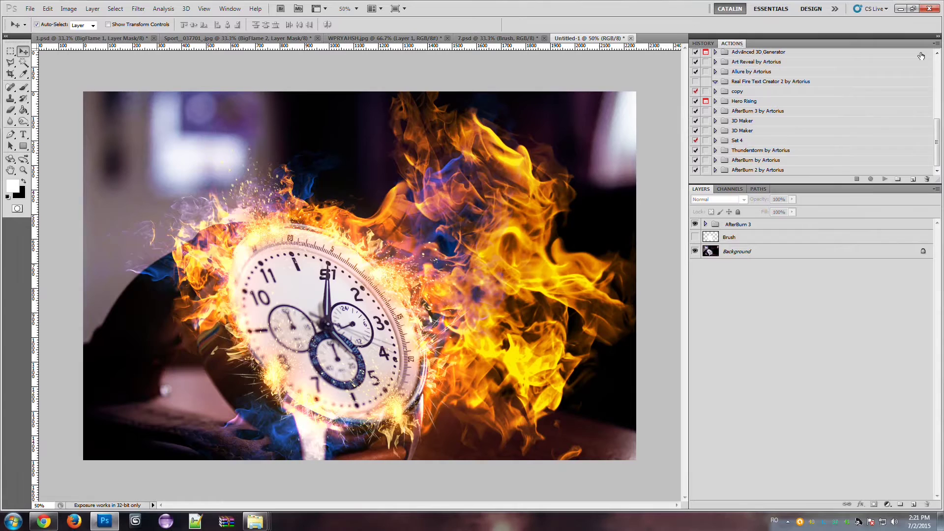
pyautogui.click(937, 45)
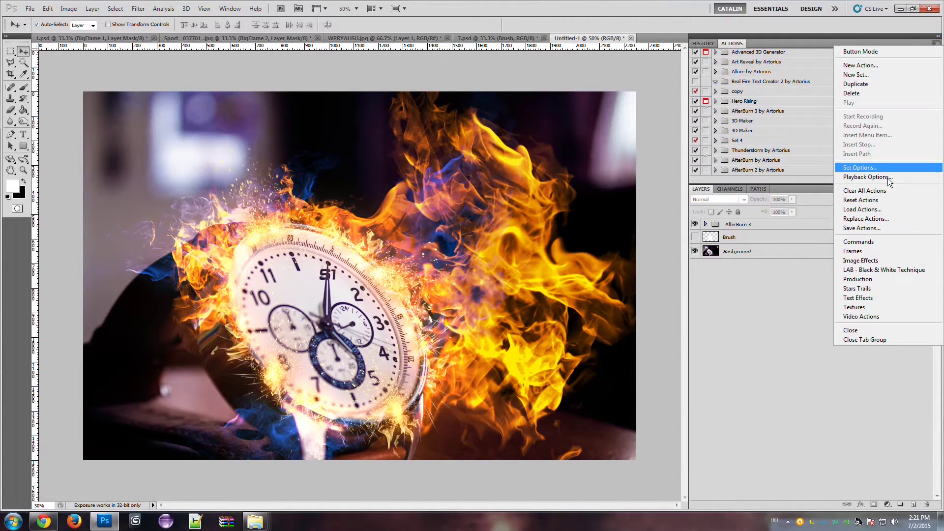
pyautogui.click(874, 210)
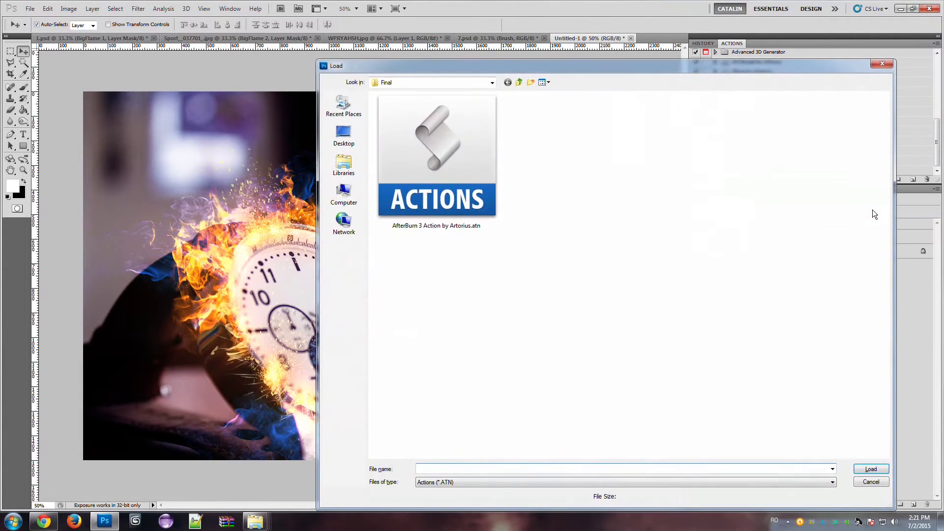
pyautogui.click(450, 158)
pyautogui.doubleClick(434, 154)
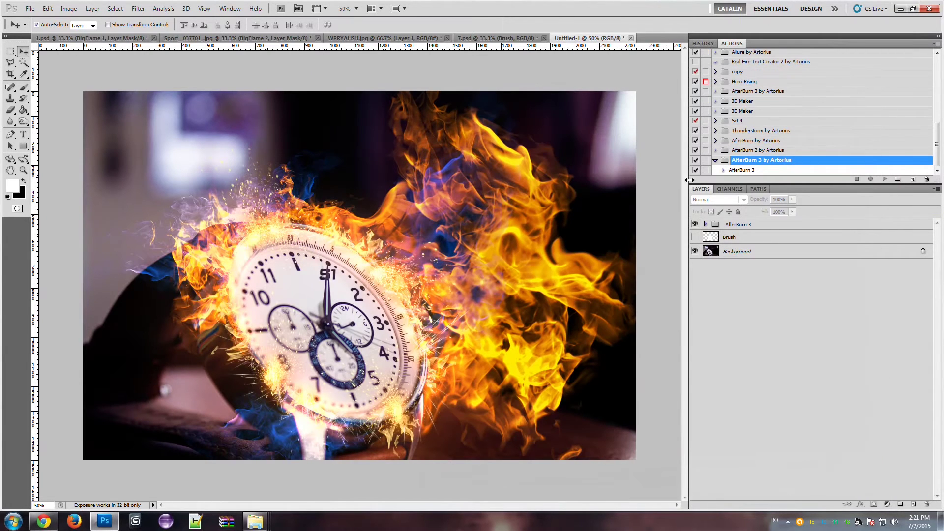
pyautogui.click(770, 170)
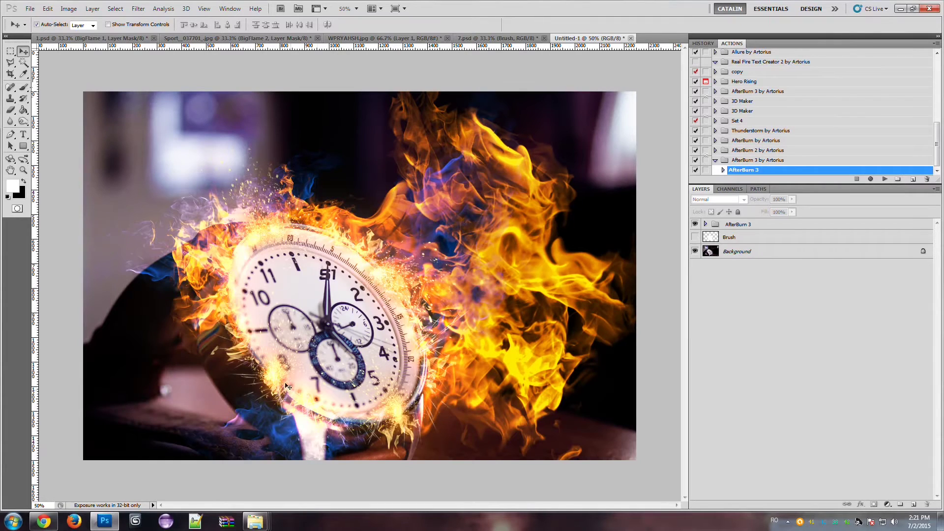
# Load 'AfterBurn 3 Brushes.abr' into the Brush tool's preset list.
pyautogui.click(23, 87)
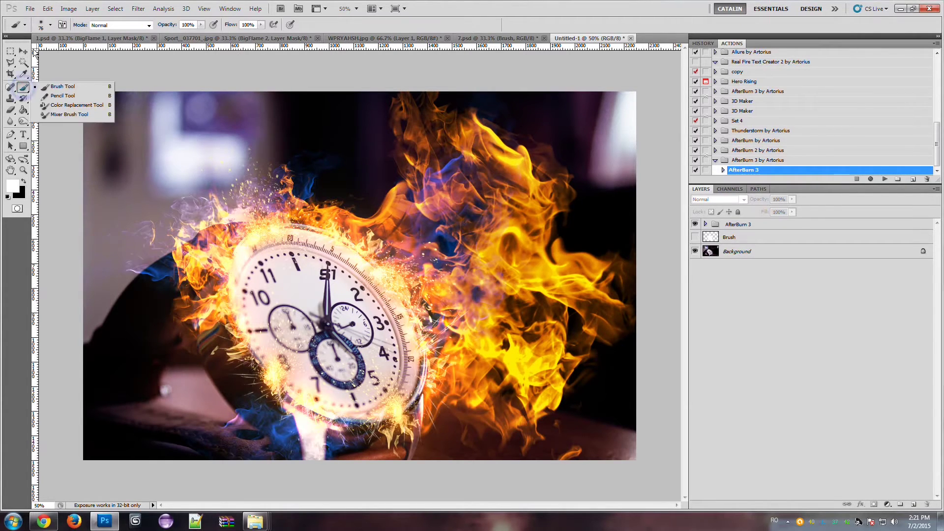
pyautogui.click(50, 24)
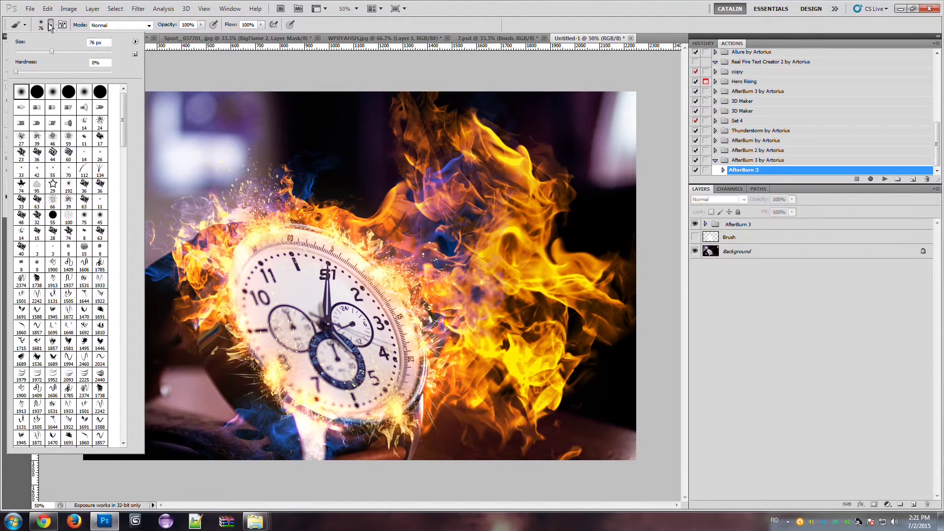
pyautogui.click(135, 42)
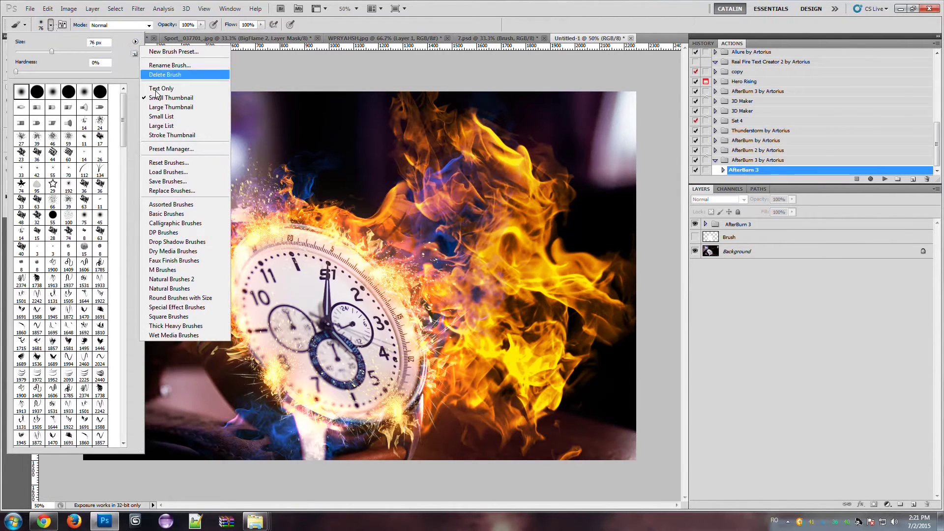
pyautogui.click(158, 172)
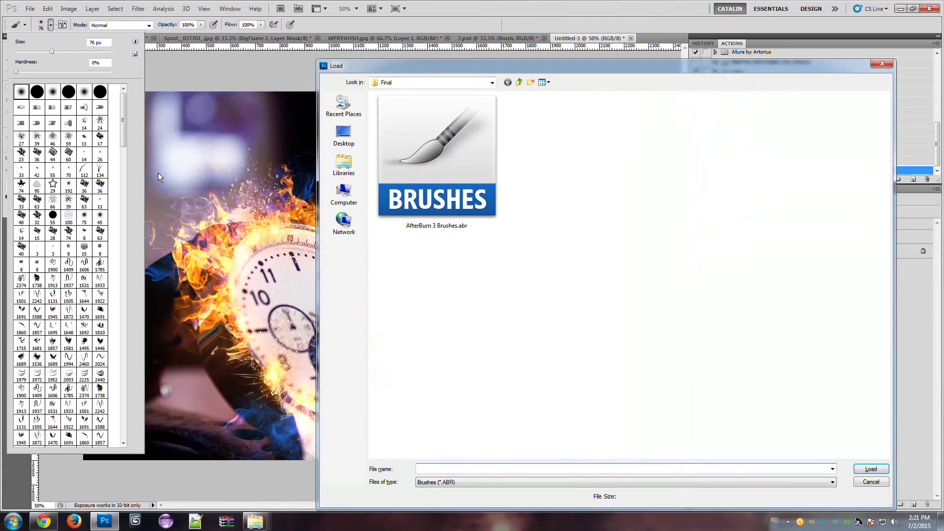
pyautogui.click(448, 184)
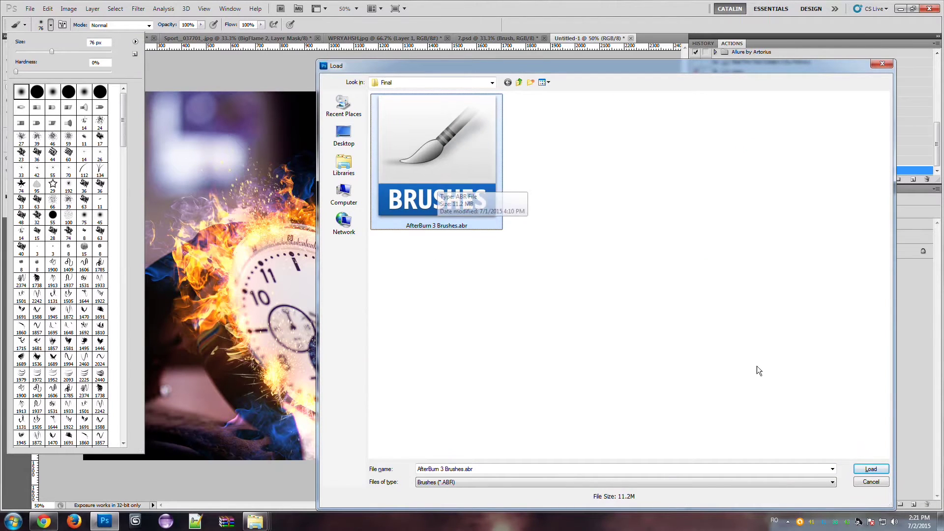
pyautogui.click(874, 470)
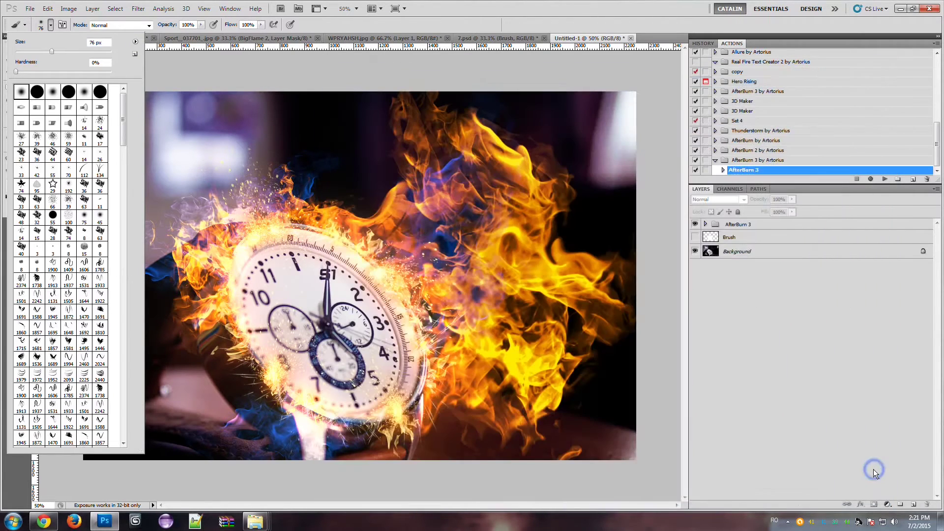
pyautogui.click(455, 11)
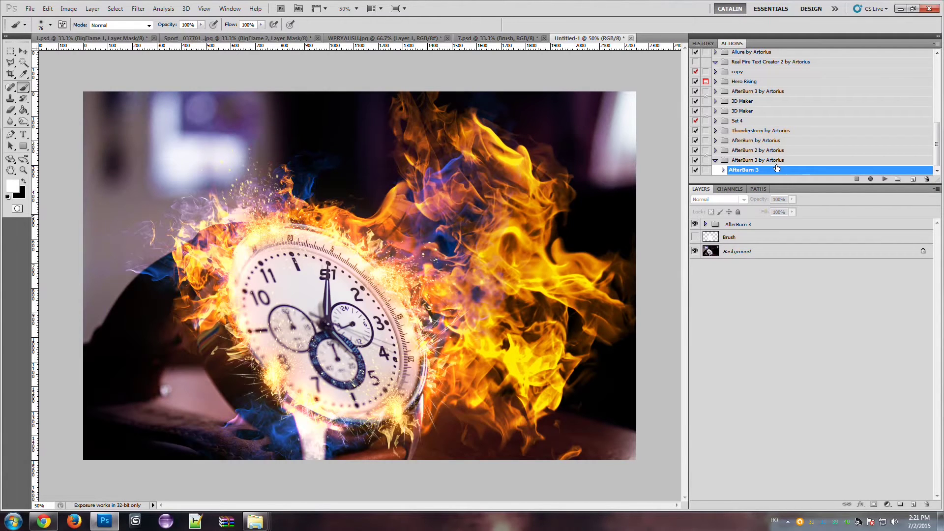
# Delete the AfterBurn 3 fire group and the old Brush layer.
pyautogui.click(736, 227)
pyautogui.press('Delete')
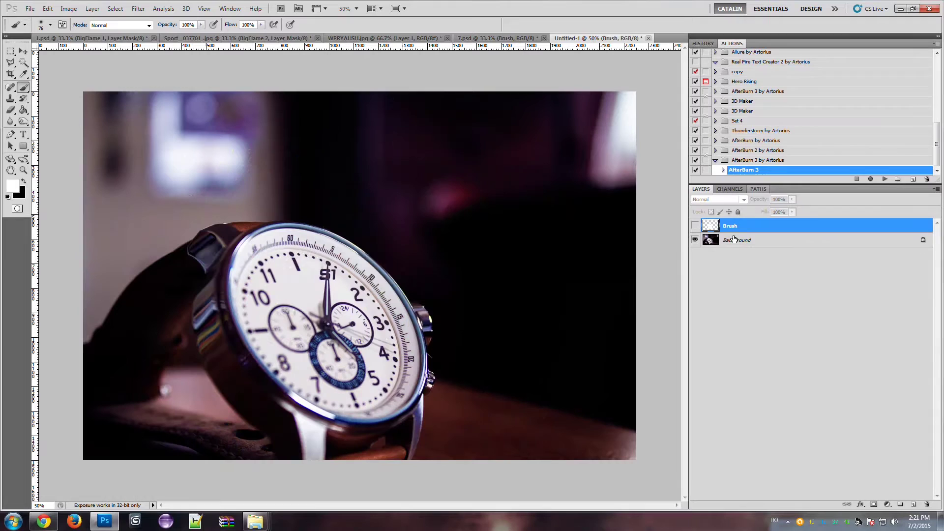
pyautogui.press('Delete')
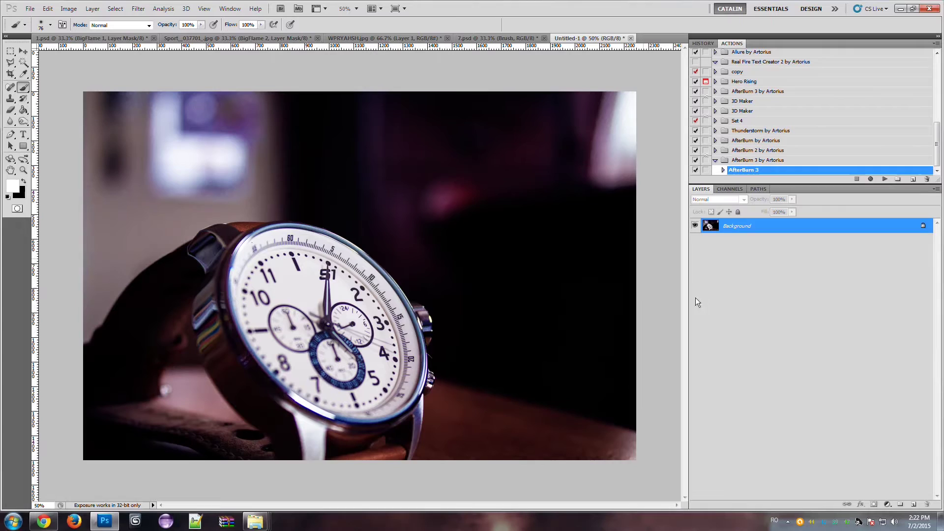
# Add a new empty layer and name it 'Brush'.
pyautogui.click(912, 505)
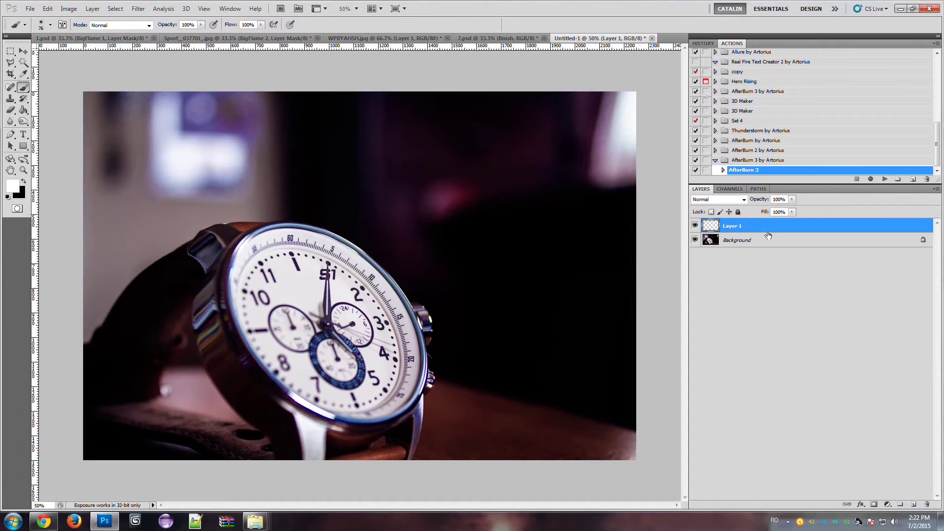
pyautogui.doubleClick(732, 227)
pyautogui.write('Brush')
pyautogui.press('Return')
# Set the brush to 176 px at 97% hardness and paint the watch dial white.
pyautogui.click(51, 24)
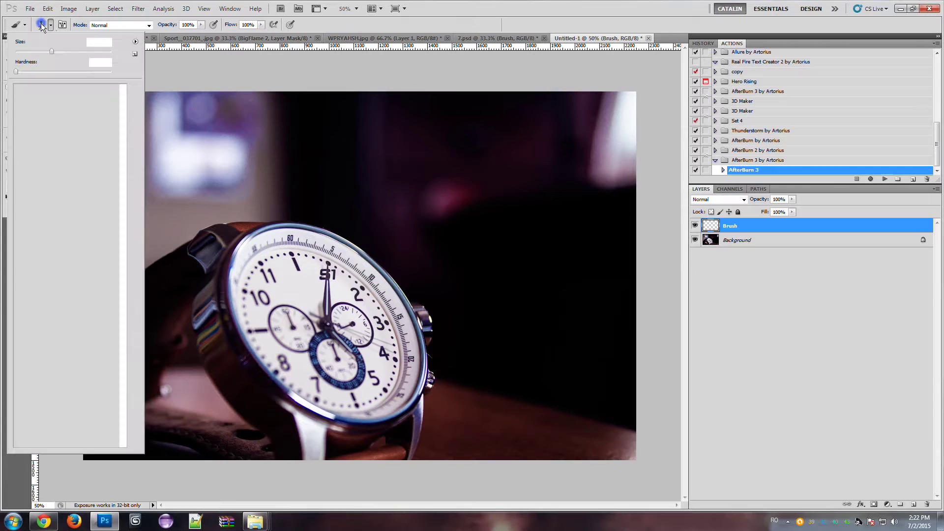
pyautogui.click(83, 72)
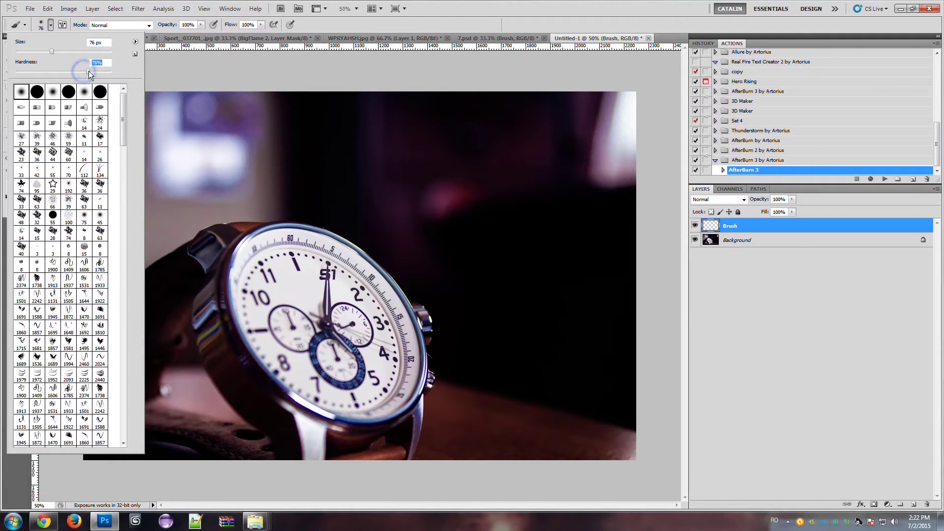
pyautogui.moveTo(102, 72); pyautogui.dragTo(109, 72)
pyautogui.click(82, 51)
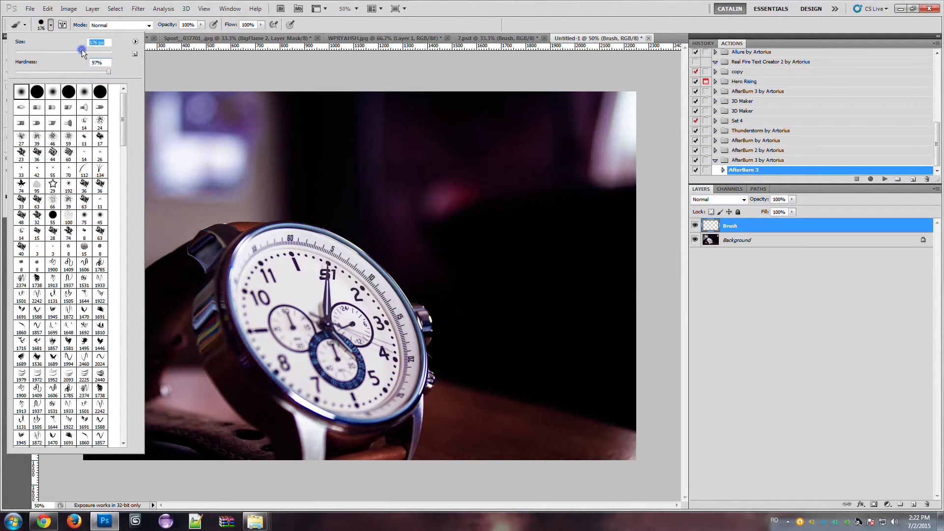
pyautogui.click(361, 25)
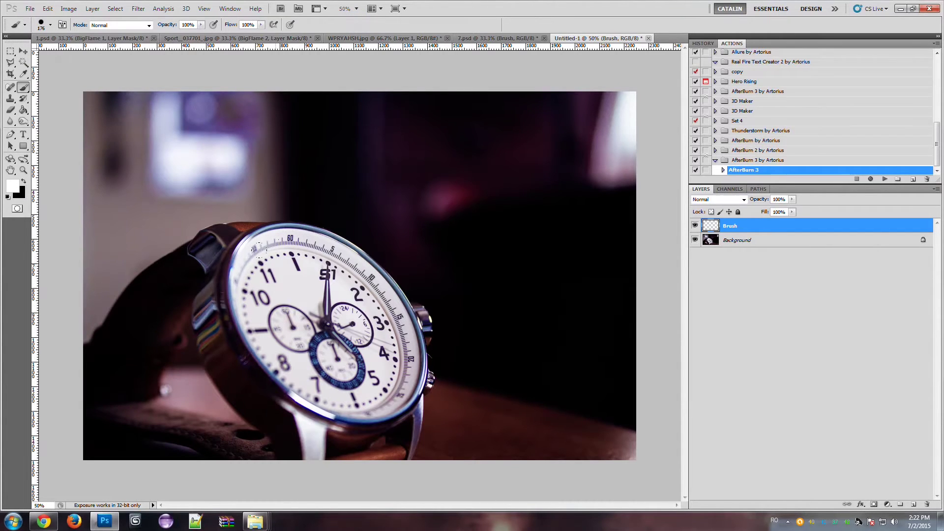
pyautogui.moveTo(256, 248)
pyautogui.mouseDown()
pyautogui.moveTo(243, 292)
pyautogui.moveTo(276, 352)
pyautogui.moveTo(343, 384)
pyautogui.moveTo(368, 382)
pyautogui.moveTo(384, 367)
pyautogui.moveTo(385, 318)
pyautogui.moveTo(321, 241)
pyautogui.moveTo(261, 237)
pyautogui.moveTo(246, 247)
pyautogui.moveTo(240, 275)
pyautogui.moveTo(250, 291)
pyautogui.moveTo(284, 271)
pyautogui.moveTo(355, 342)
pyautogui.moveTo(284, 302)
pyautogui.mouseUp()
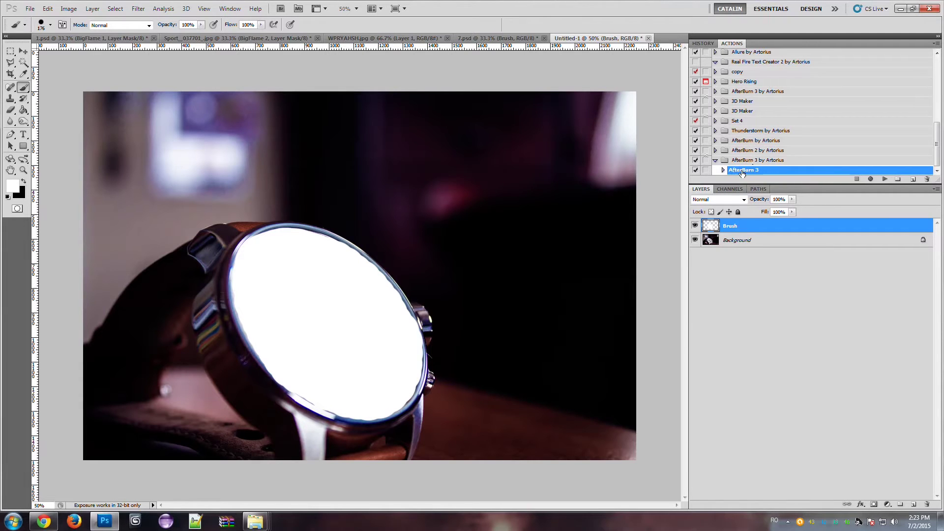
# Run the AfterBurn 3 action and zoom in on the watch to 66.7%.
pyautogui.click(884, 180)
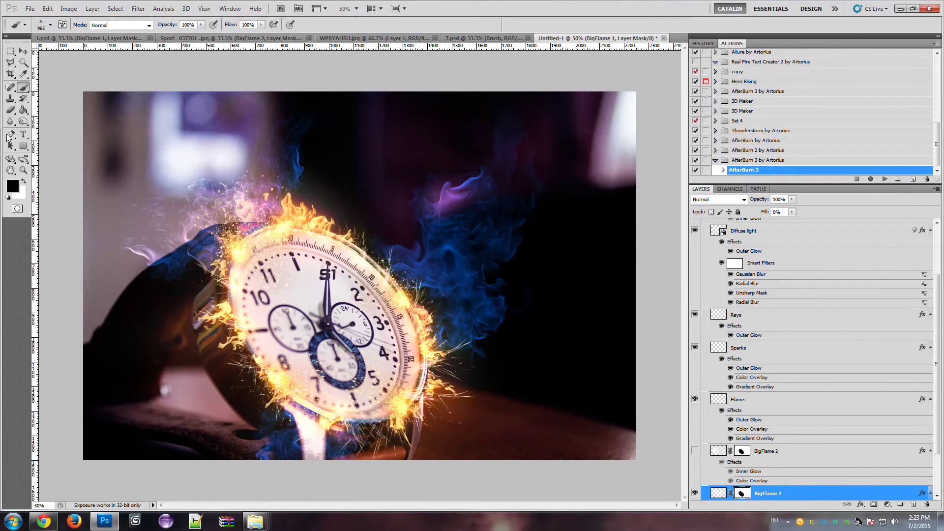
pyautogui.click(23, 170)
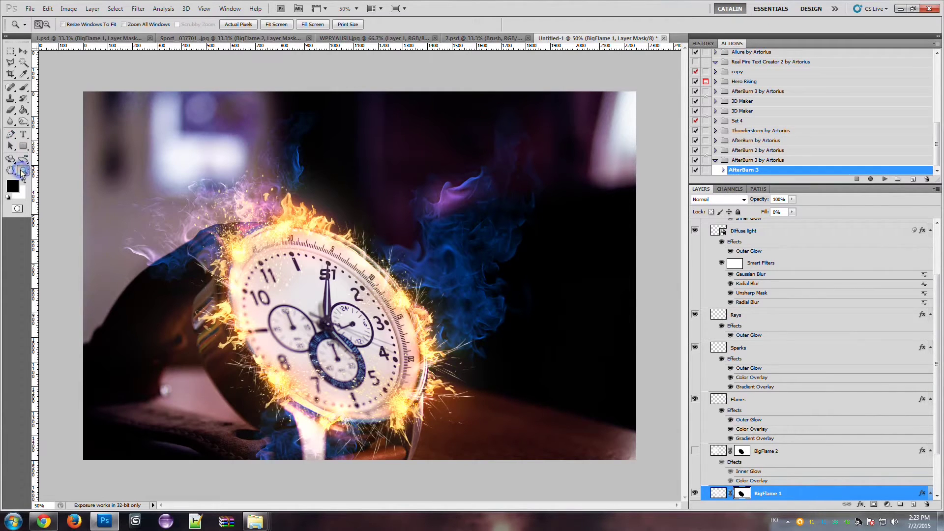
pyautogui.click(325, 344)
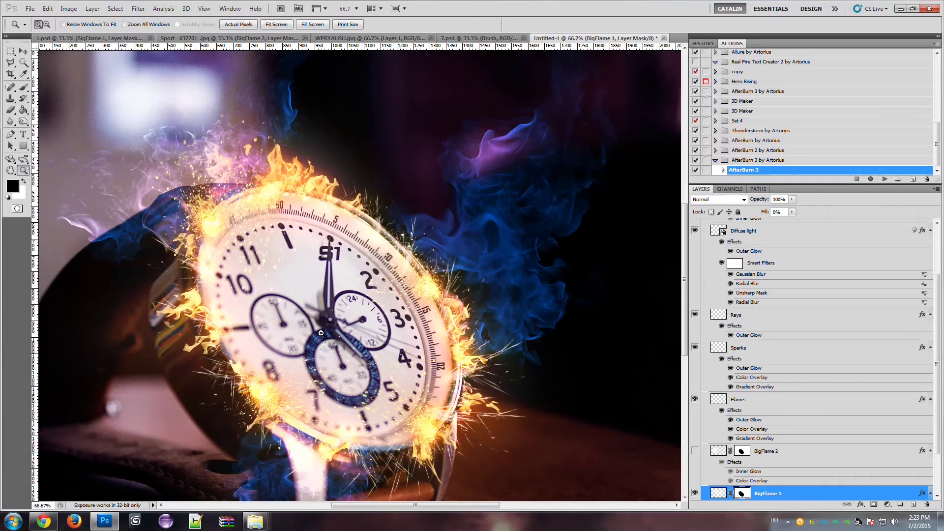
pyautogui.moveTo(421, 506); pyautogui.dragTo(414, 508)
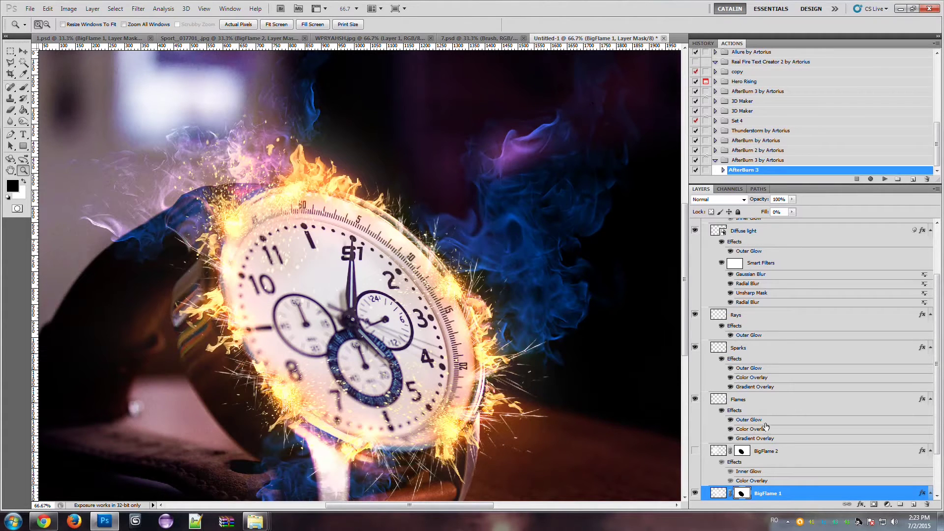
# Select the AfterBurn 3 layer group and collapse its contents.
pyautogui.scroll(2, 766, 422)
pyautogui.scroll(1, 763, 286)
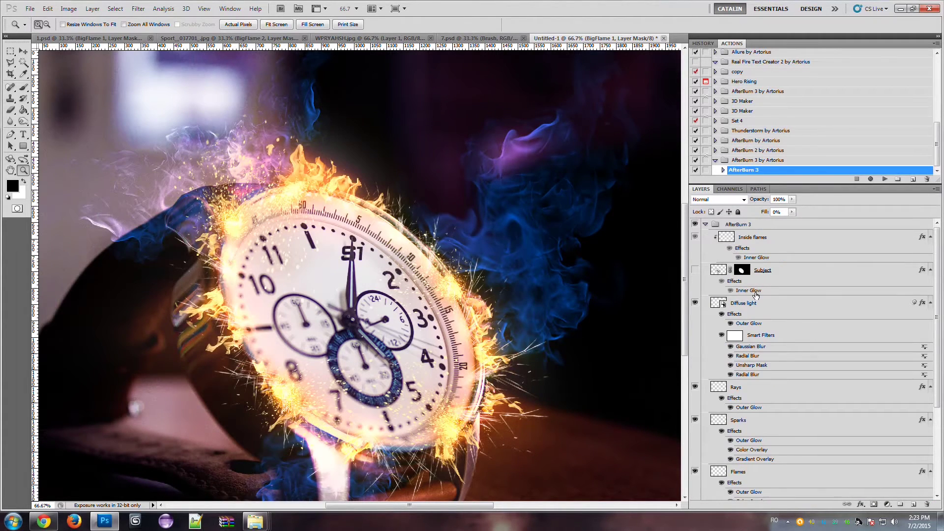
pyautogui.click(745, 225)
pyautogui.scroll(-5, 771, 274)
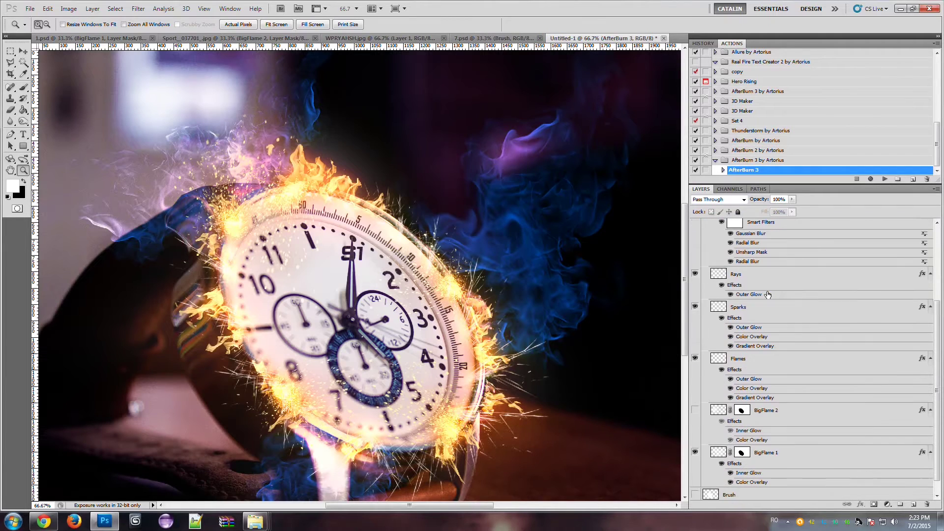
pyautogui.scroll(3, 757, 344)
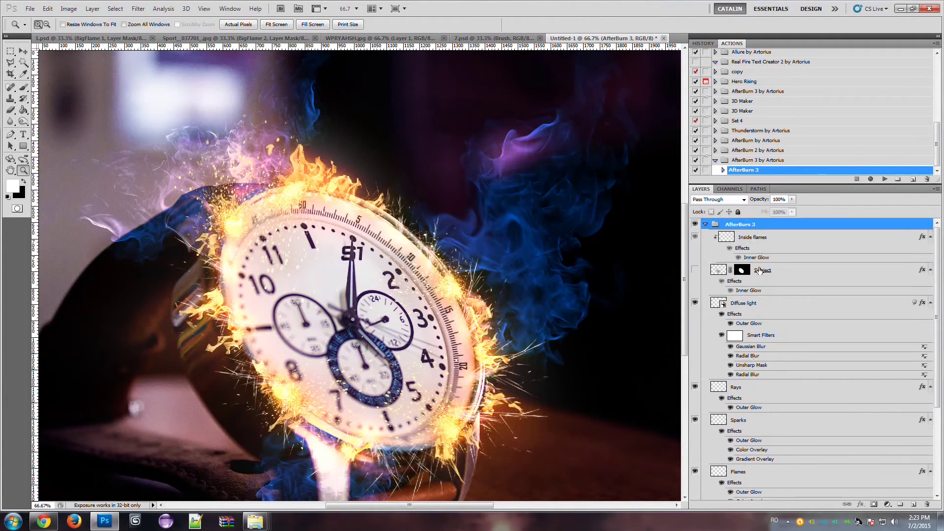
pyautogui.click(705, 224)
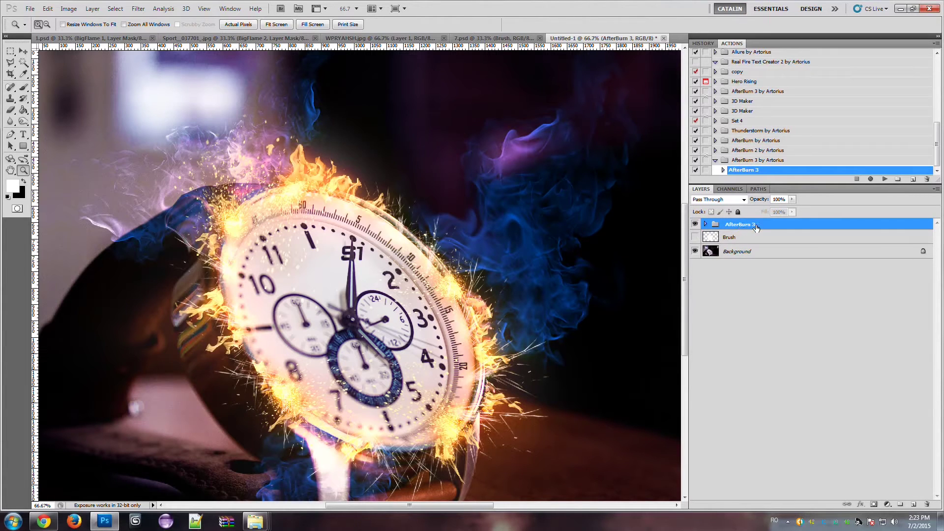
# Expand the AfterBurn 3 group, select BigFlame 1 and toggle its visibility off and on.
pyautogui.click(706, 224)
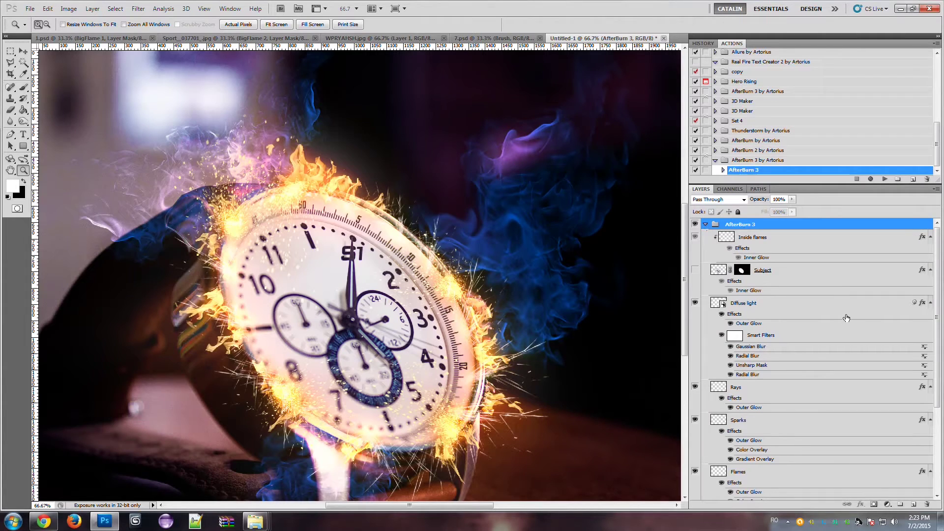
pyautogui.scroll(-3, 842, 319)
pyautogui.scroll(-1, 839, 319)
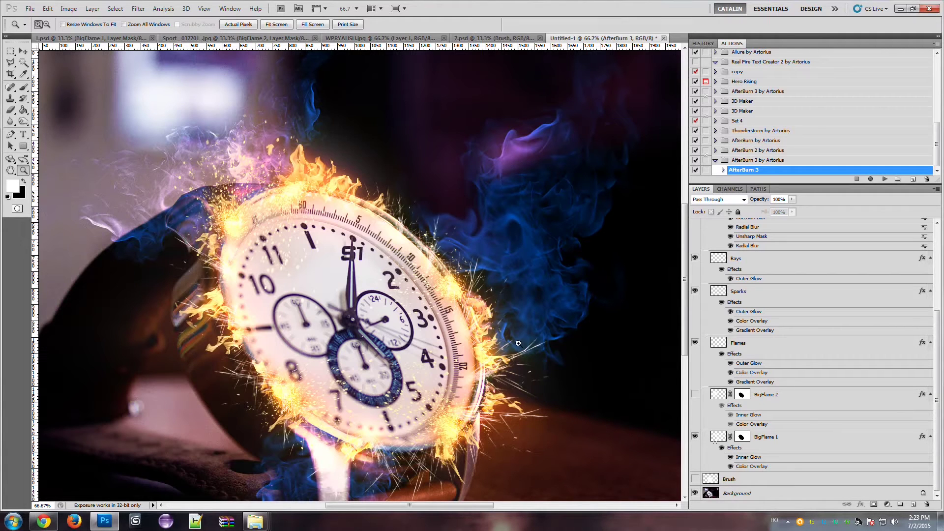
pyautogui.click(776, 440)
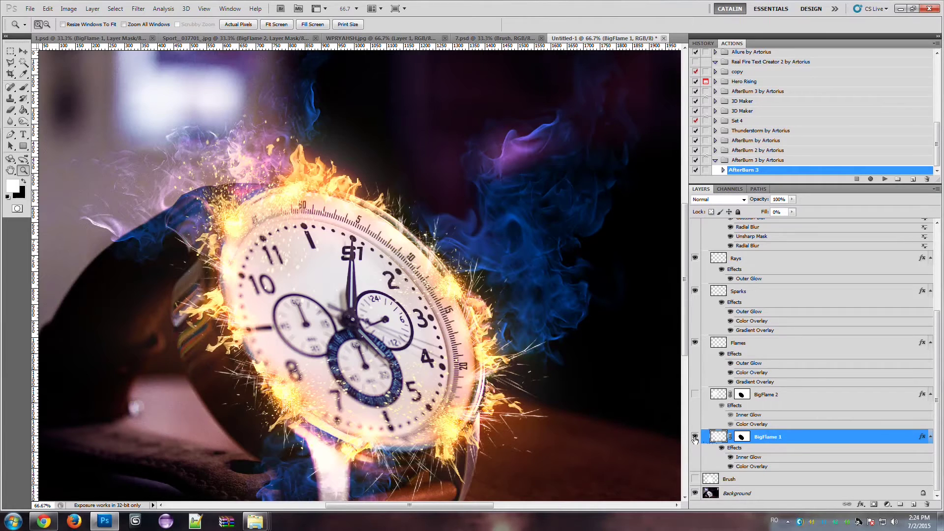
pyautogui.click(695, 437)
pyautogui.click(695, 438)
# Disable and re-enable the BigFlame 1 layer mask to compare.
pyautogui.rightClick(742, 438)
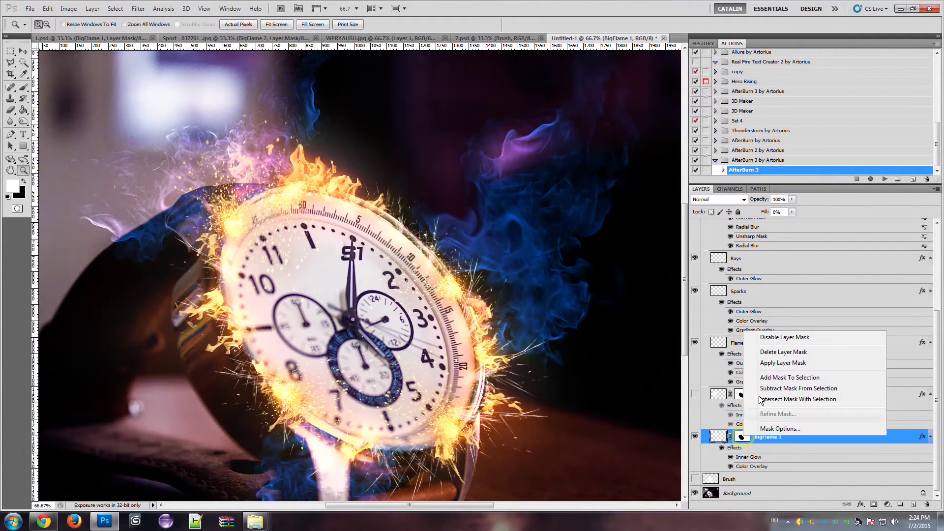
pyautogui.click(771, 340)
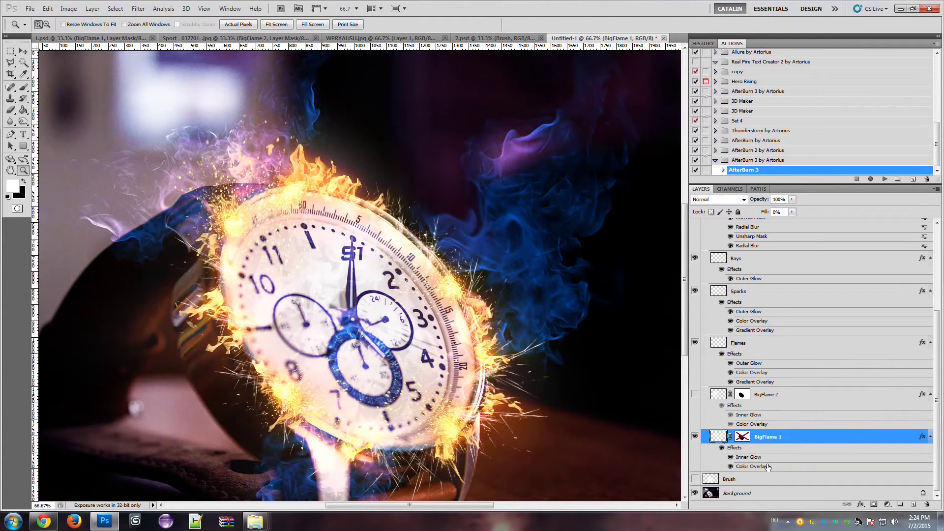
pyautogui.click(741, 437)
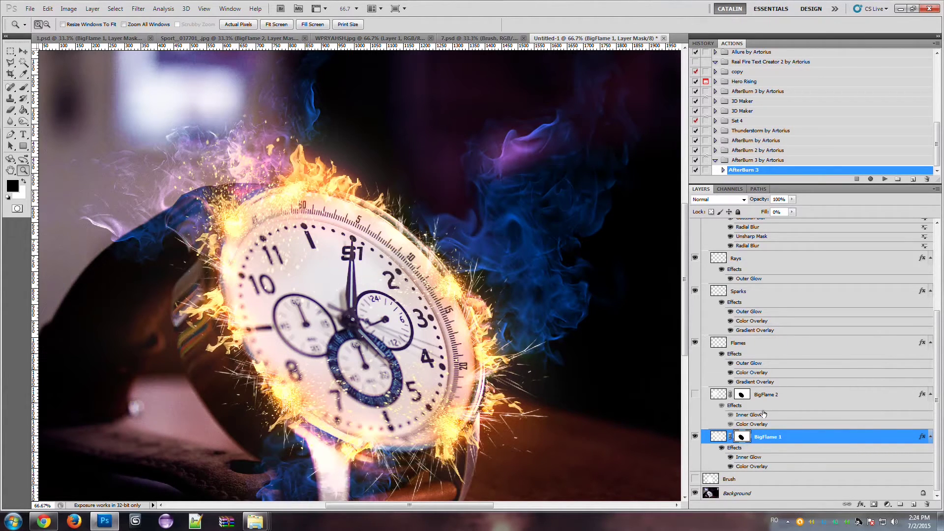
# Make BigFlame 2 visible, toggle its mask off and on, then select Flames.
pyautogui.click(770, 397)
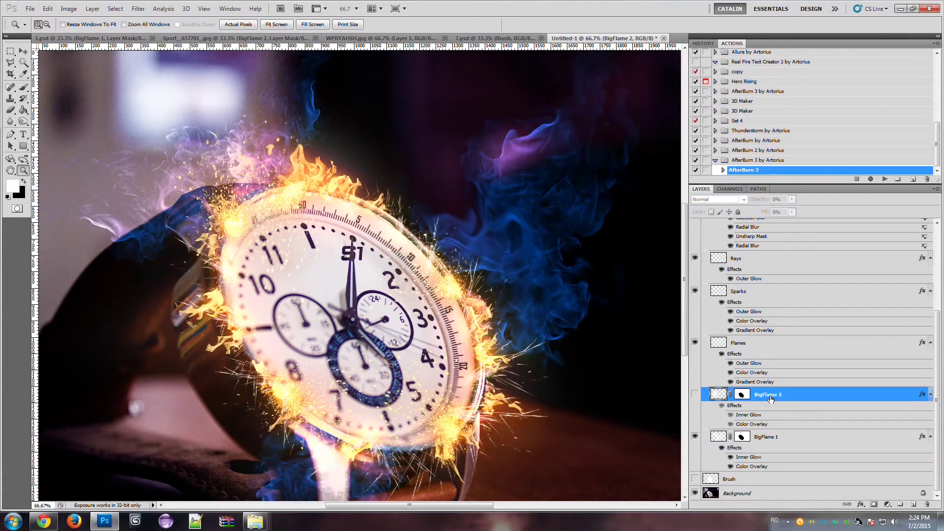
pyautogui.click(696, 395)
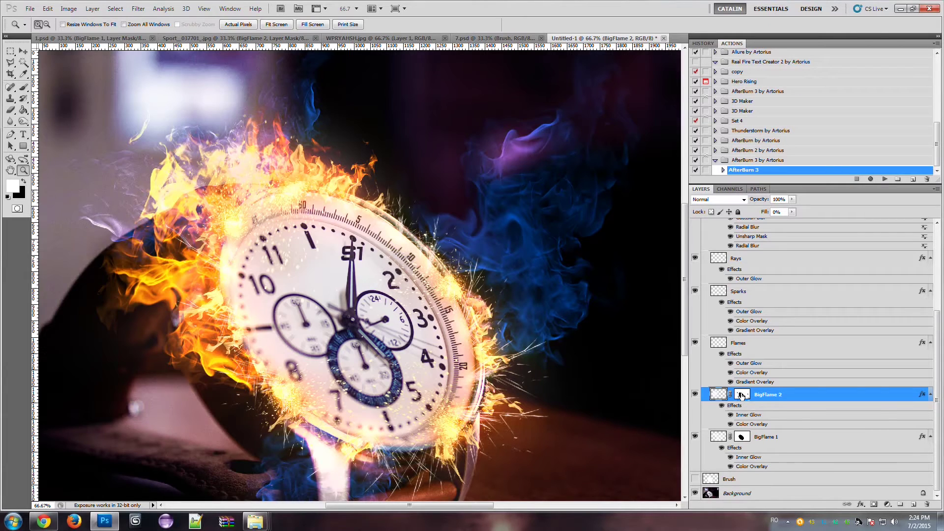
pyautogui.rightClick(742, 394)
pyautogui.click(770, 403)
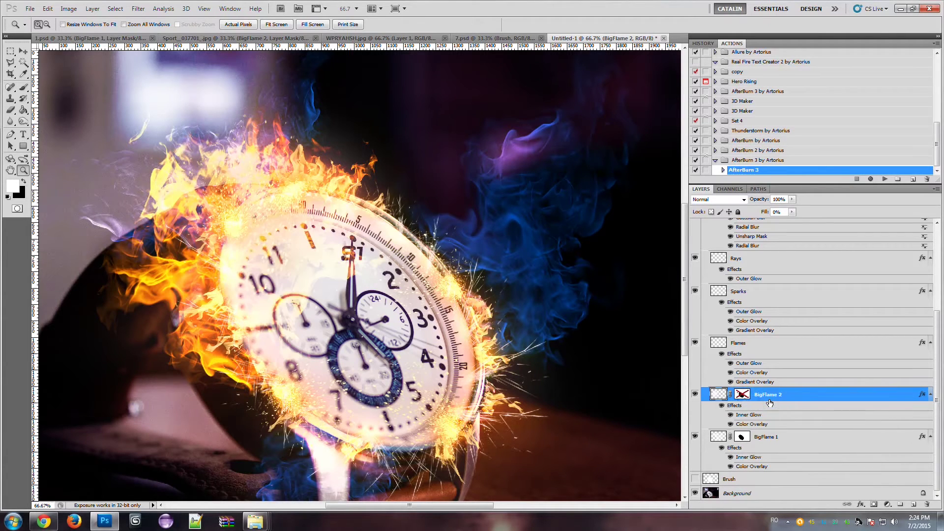
pyautogui.click(741, 396)
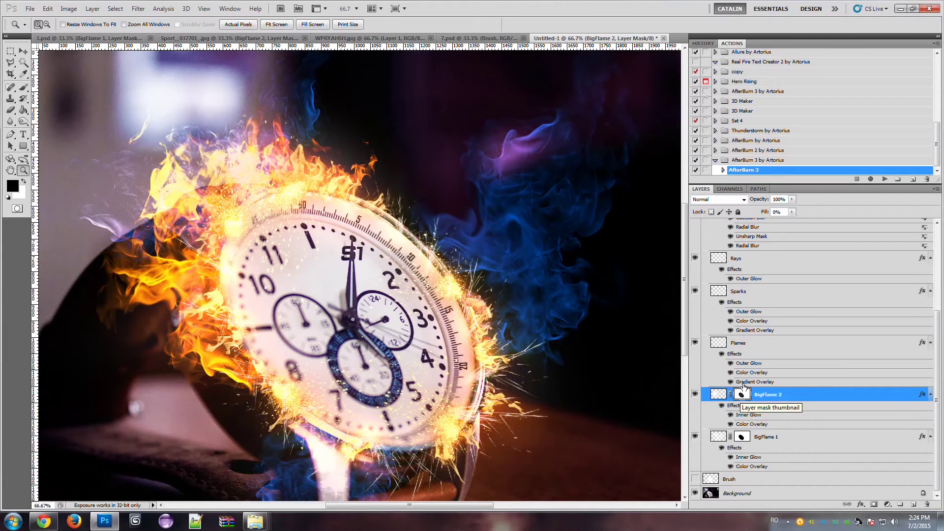
pyautogui.click(748, 343)
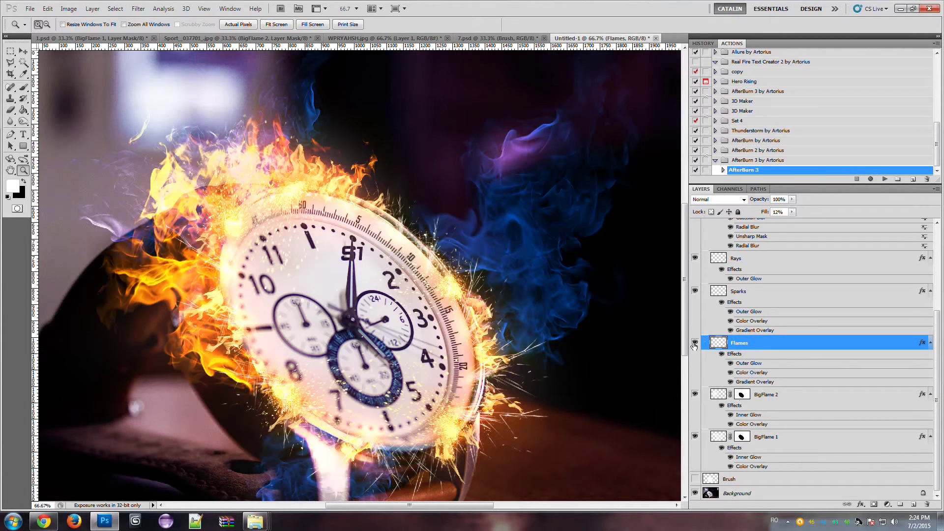
pyautogui.click(695, 343)
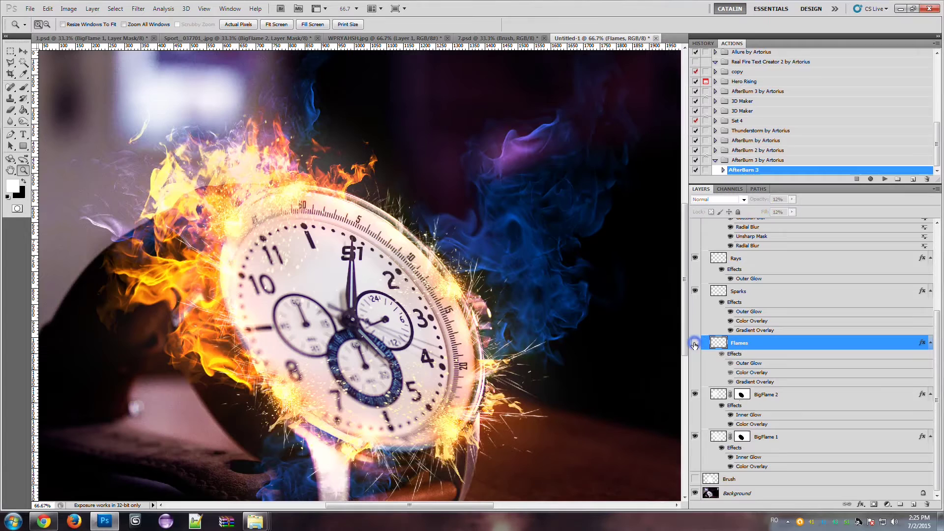
pyautogui.click(695, 343)
pyautogui.scroll(1, 706, 346)
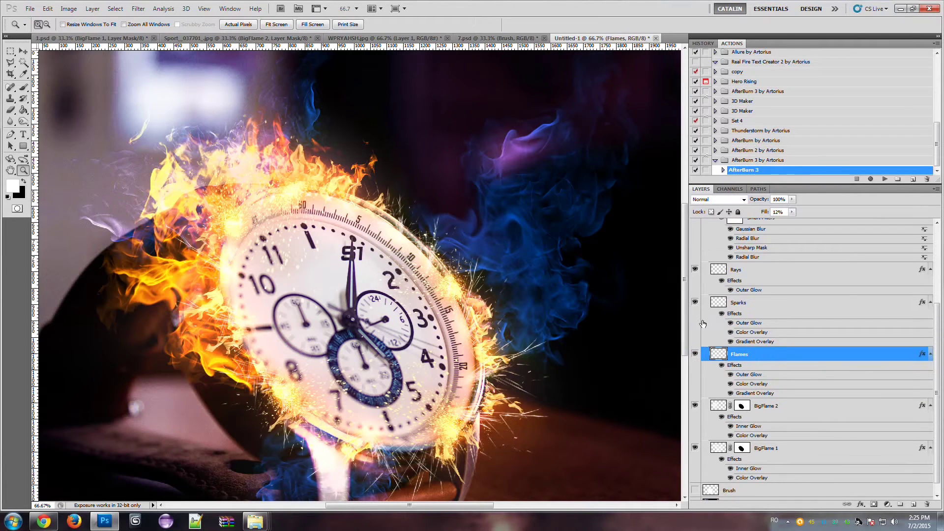
pyautogui.click(695, 303)
pyautogui.click(695, 303)
pyautogui.scroll(1, 696, 301)
pyautogui.click(696, 283)
pyautogui.click(698, 287)
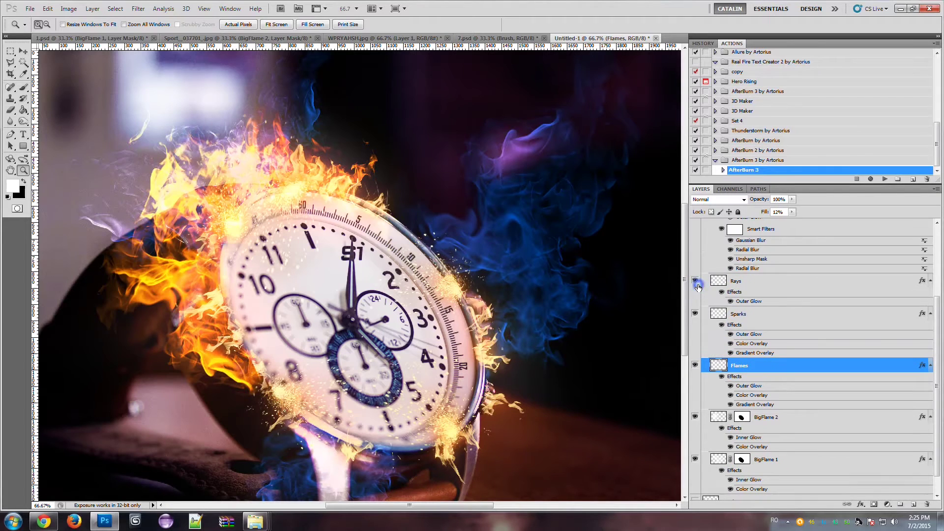
pyautogui.scroll(8, 701, 290)
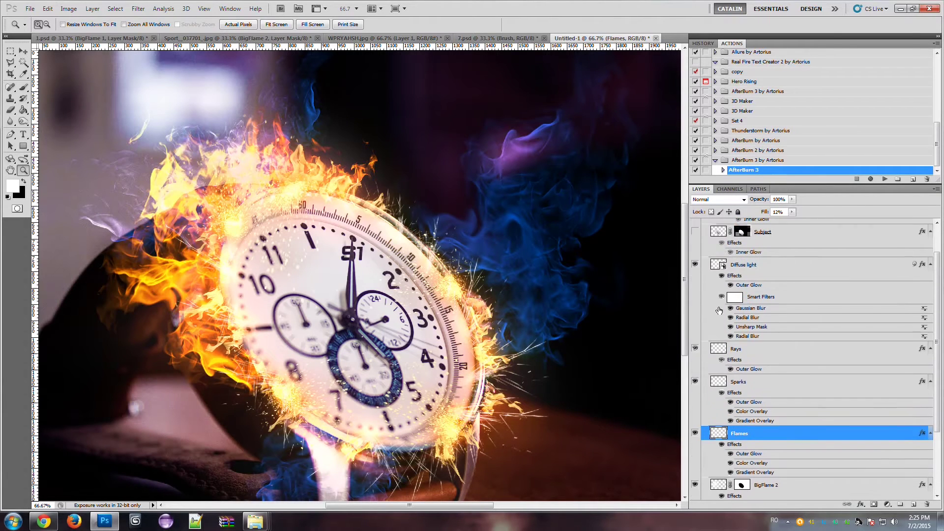
pyautogui.click(696, 287)
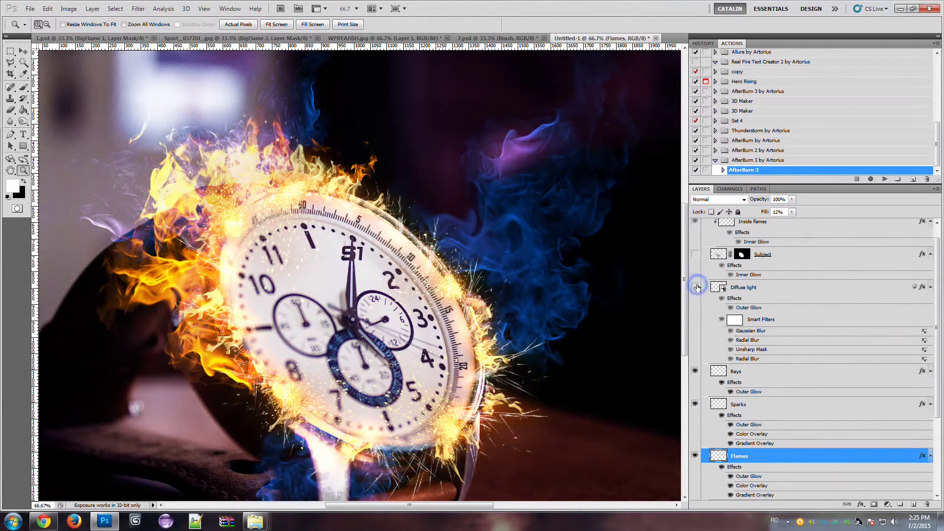
pyautogui.click(696, 287)
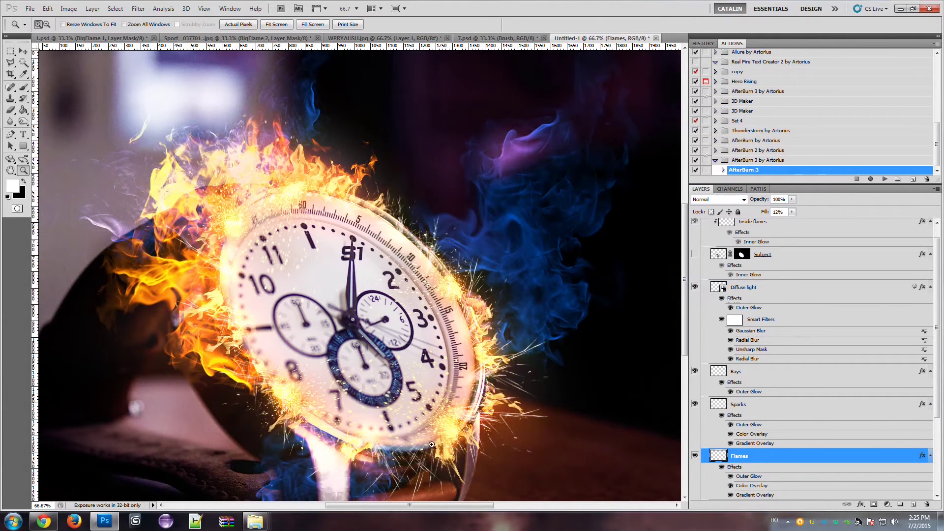
pyautogui.scroll(2, 787, 289)
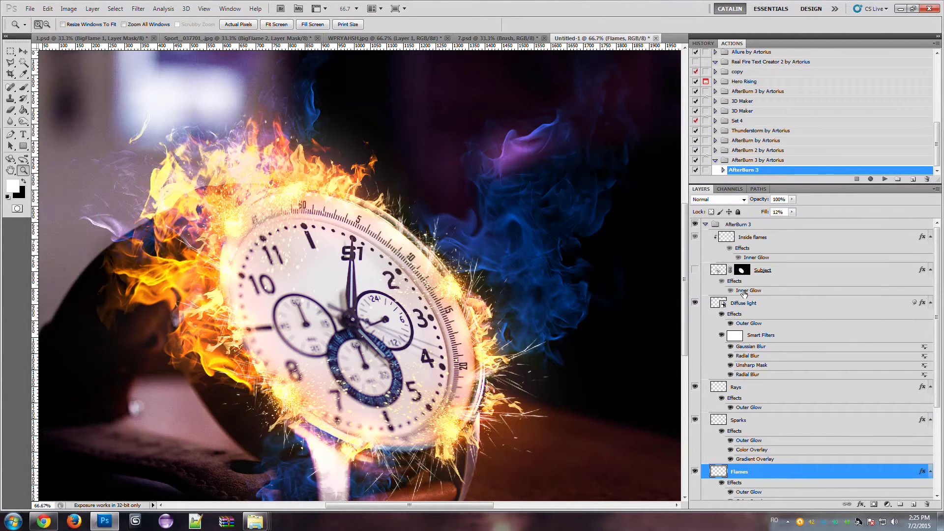
pyautogui.click(795, 274)
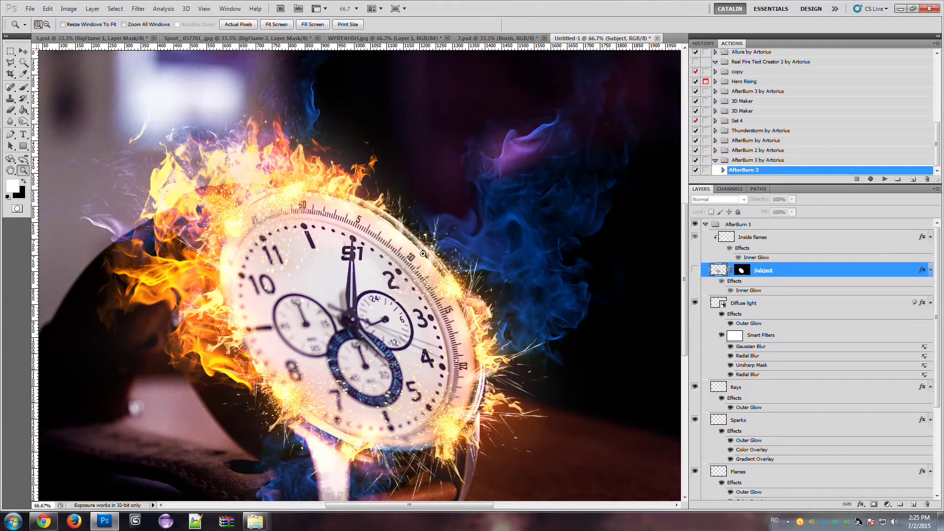
# Show the Subject layer, then toggle Inside flames off and on twice to compare.
pyautogui.click(695, 271)
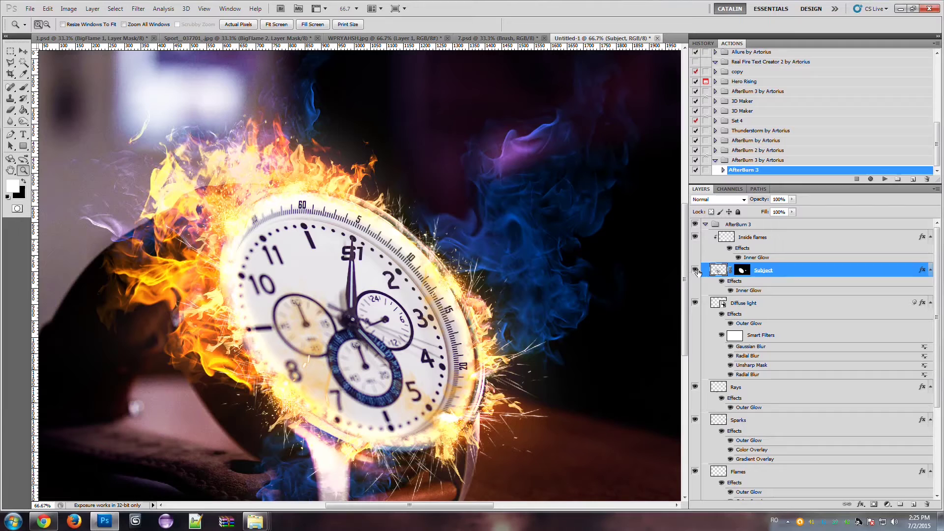
pyautogui.click(694, 238)
pyautogui.click(695, 238)
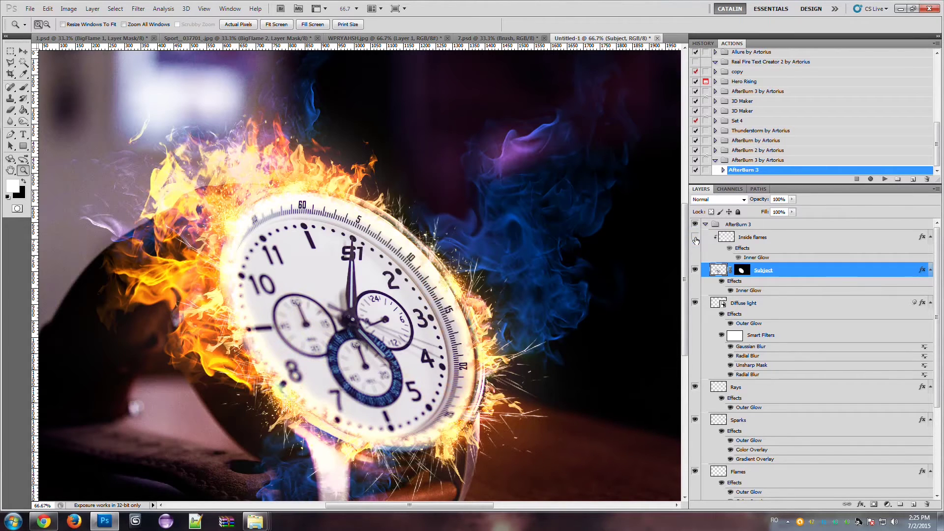
pyautogui.click(695, 238)
pyautogui.click(694, 238)
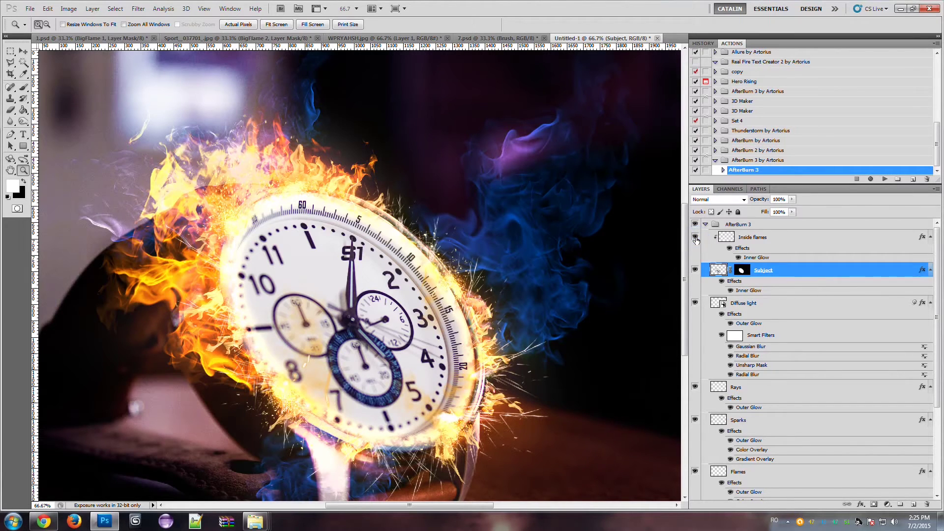
# Select the Inside flames layer and toggle its visibility off and on.
pyautogui.click(742, 273)
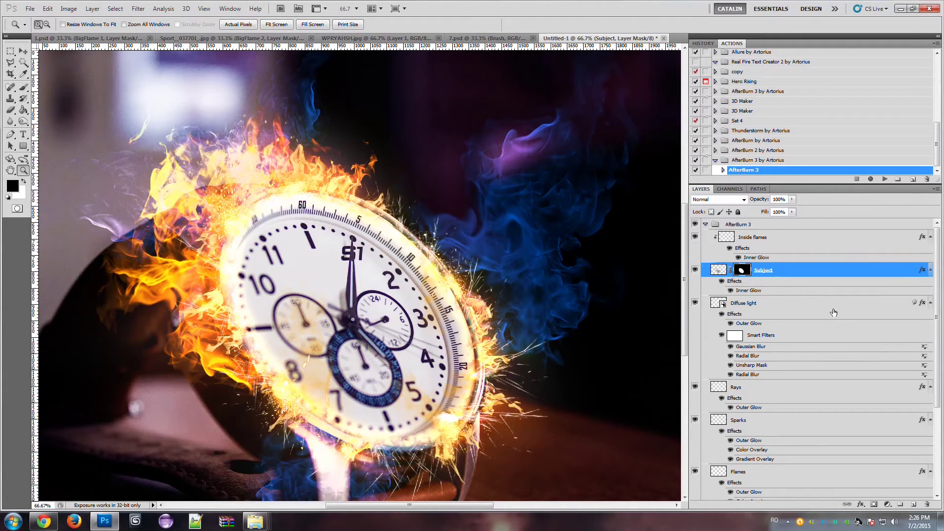
pyautogui.click(761, 237)
pyautogui.click(695, 238)
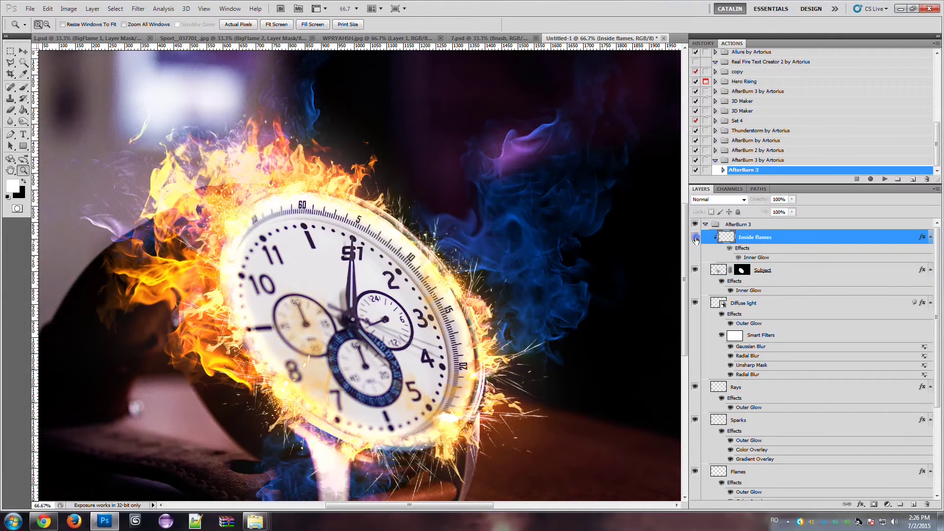
pyautogui.click(694, 237)
# Hide the Subject layer and review the AfterBurn 3 layer list.
pyautogui.click(695, 271)
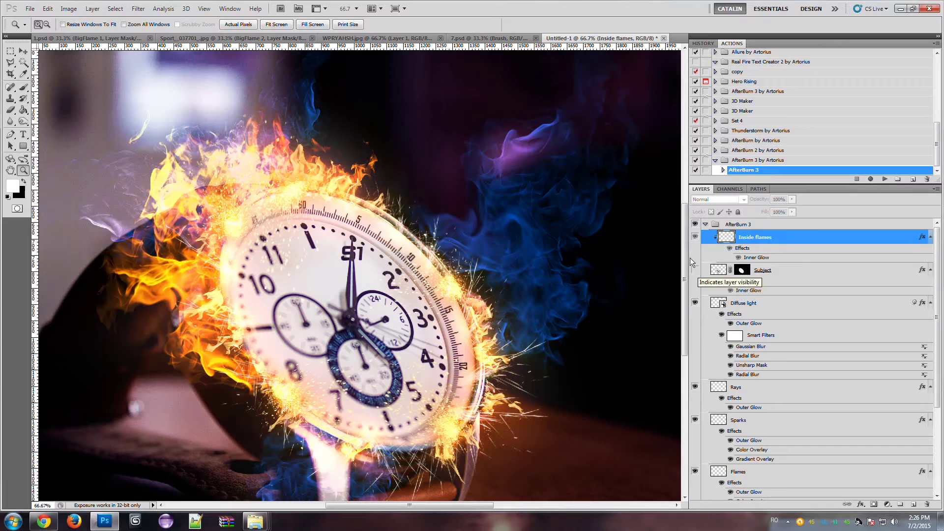
pyautogui.click(695, 270)
pyautogui.scroll(-3, 442, 295)
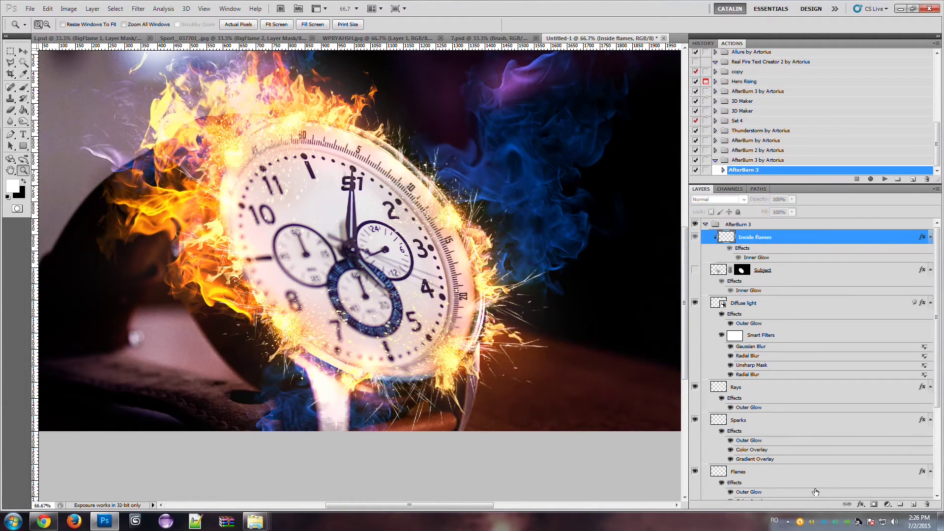
pyautogui.scroll(-3, 823, 436)
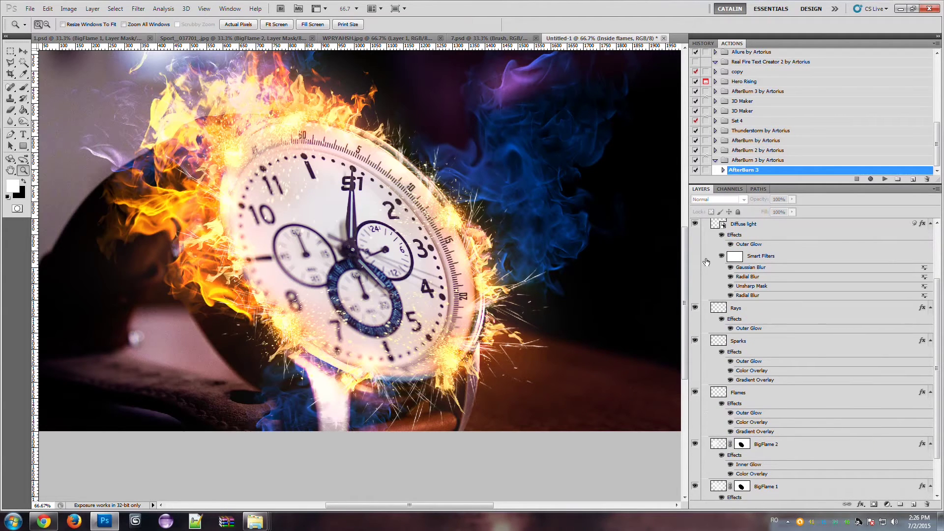
pyautogui.scroll(3, 683, 241)
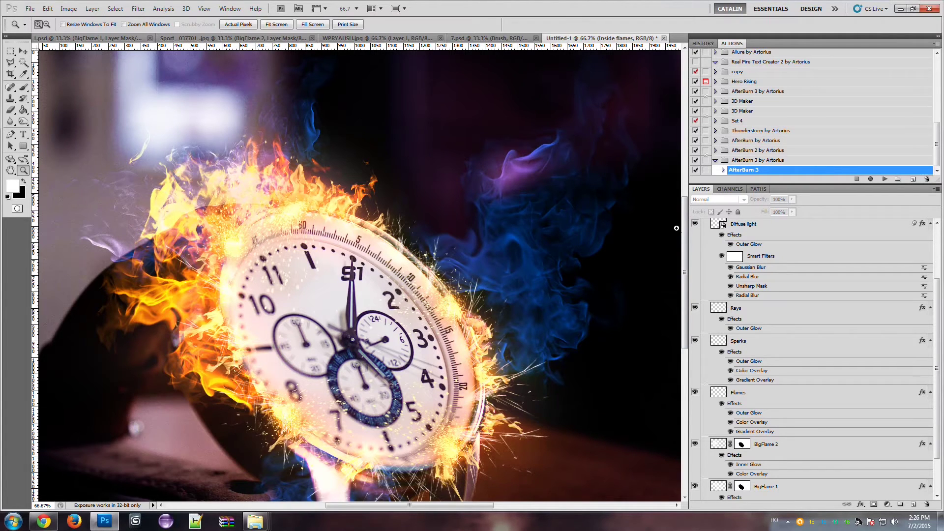
pyautogui.scroll(2, 684, 231)
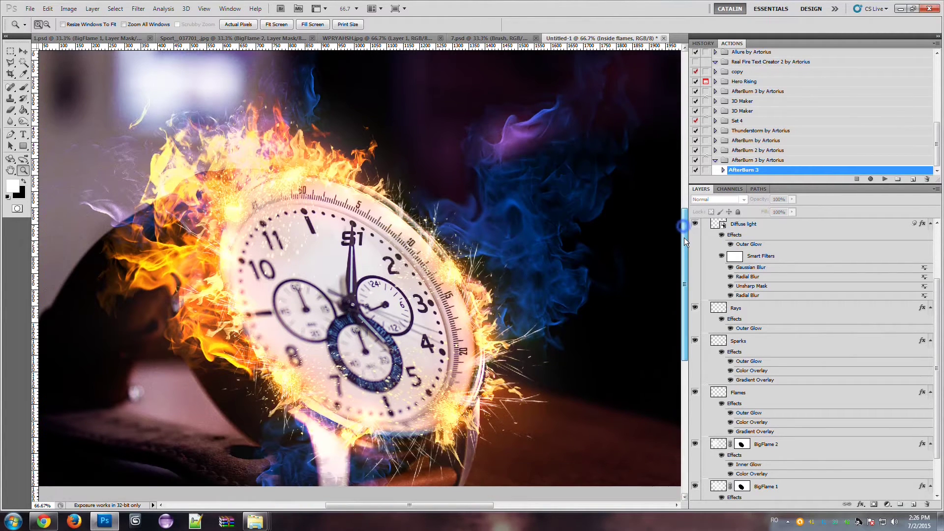
pyautogui.scroll(-1, 675, 215)
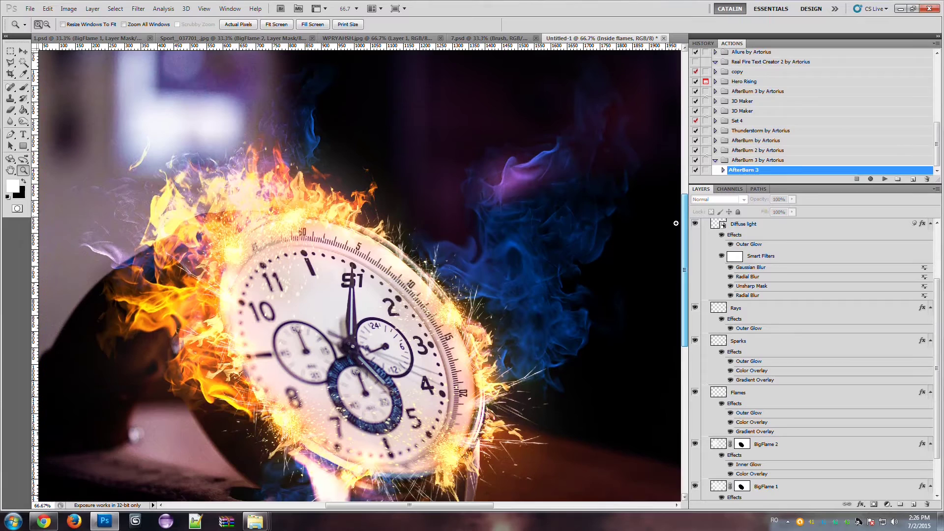
# On BigFlame 2, stamp the 2344 flame brush at 1557 px over the image's right side.
pyautogui.click(768, 446)
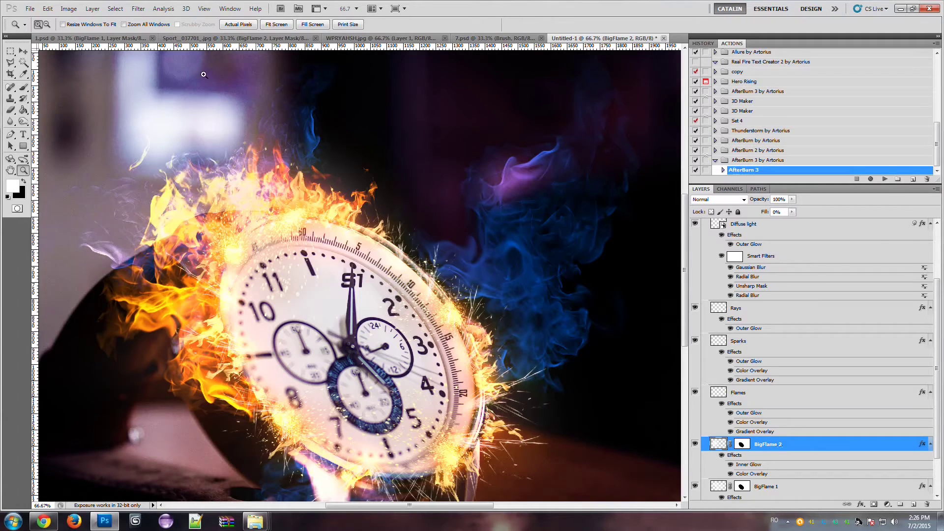
pyautogui.click(25, 90)
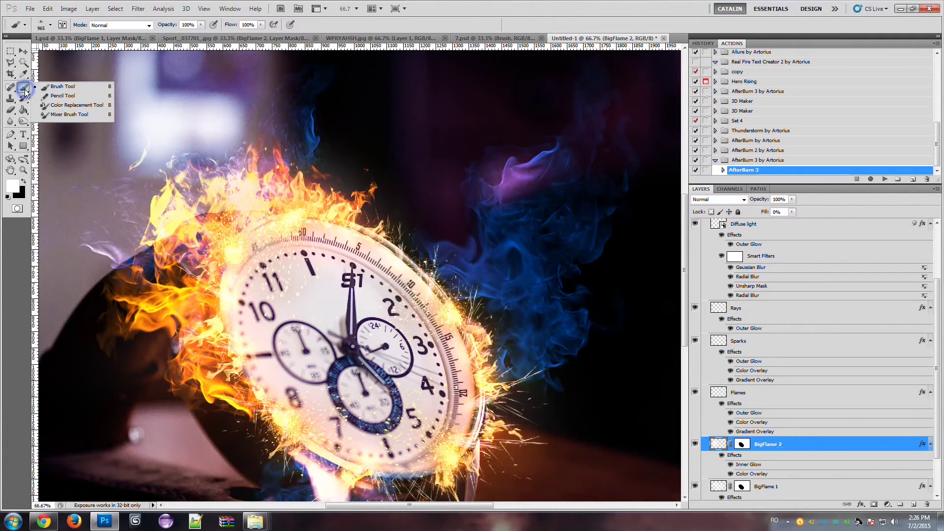
pyautogui.click(50, 26)
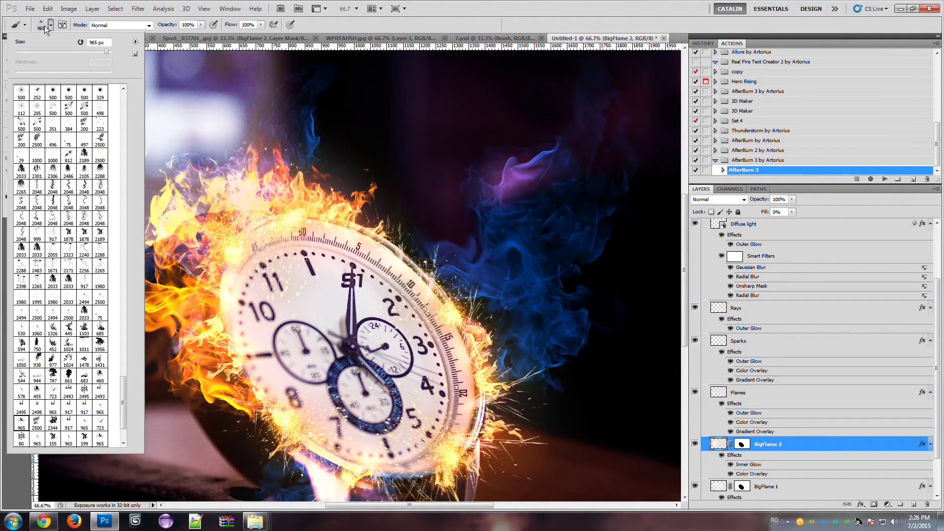
pyautogui.scroll(-4, 123, 389)
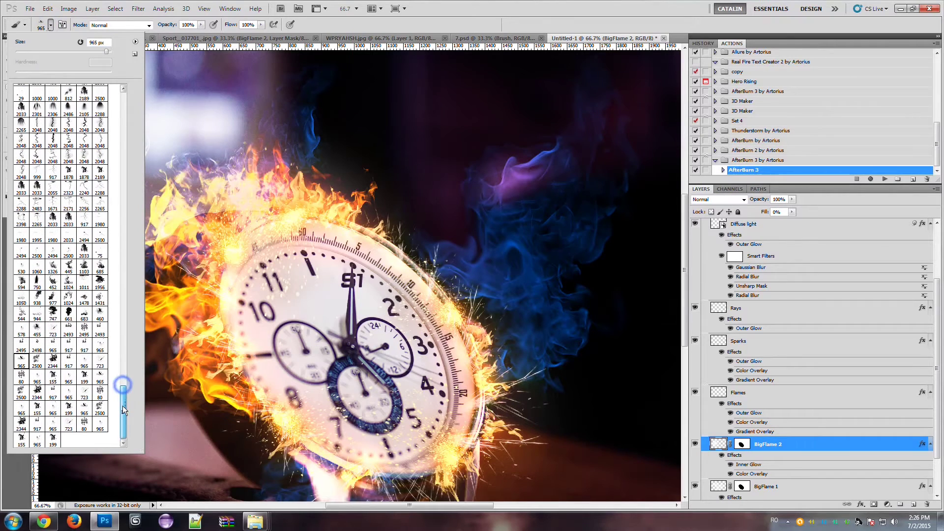
pyautogui.click(21, 423)
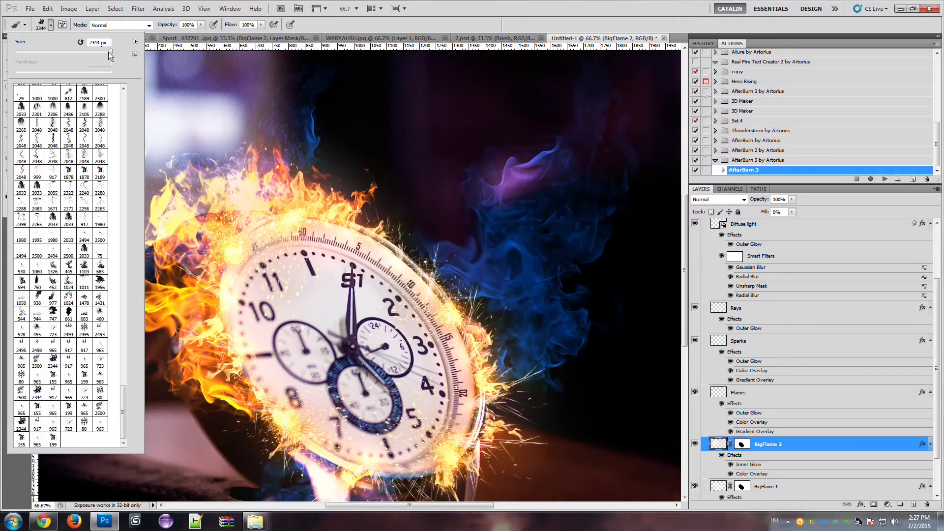
pyautogui.moveTo(111, 52); pyautogui.dragTo(108, 52)
pyautogui.click(519, 328)
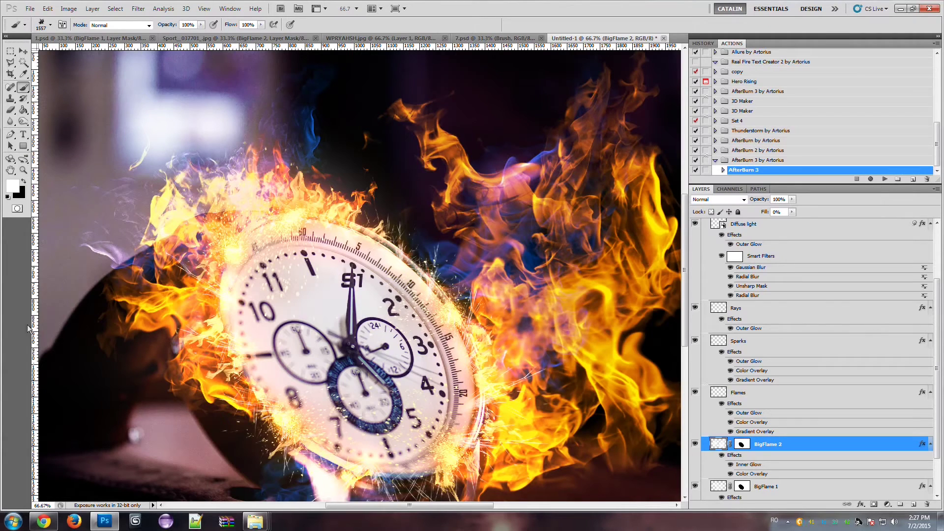
# Zoom out, toggle BigFlame 2 and Rays to compare, then switch to 7.psd.
pyautogui.click(23, 170)
pyautogui.keyDown('alt'); pyautogui.click(153, 176); pyautogui.keyUp('alt')
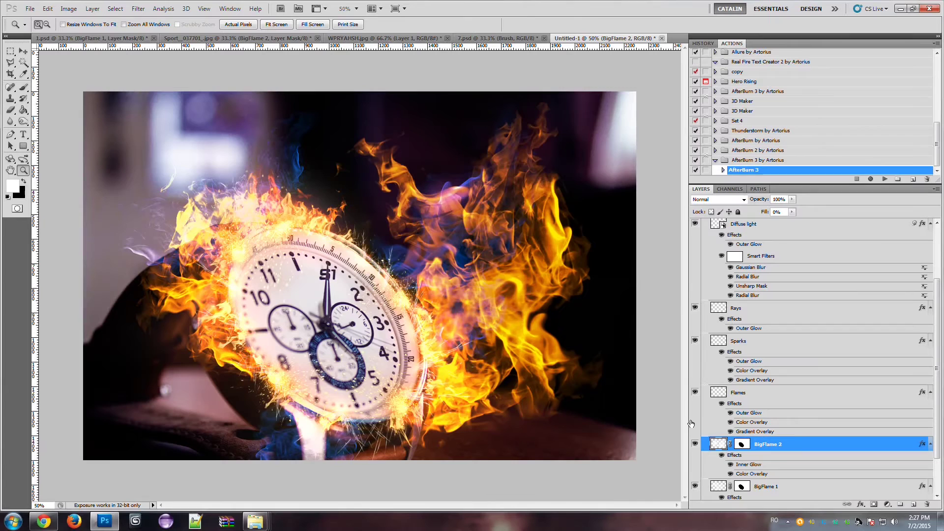
pyautogui.click(695, 444)
pyautogui.click(695, 445)
pyautogui.scroll(-3, 770, 422)
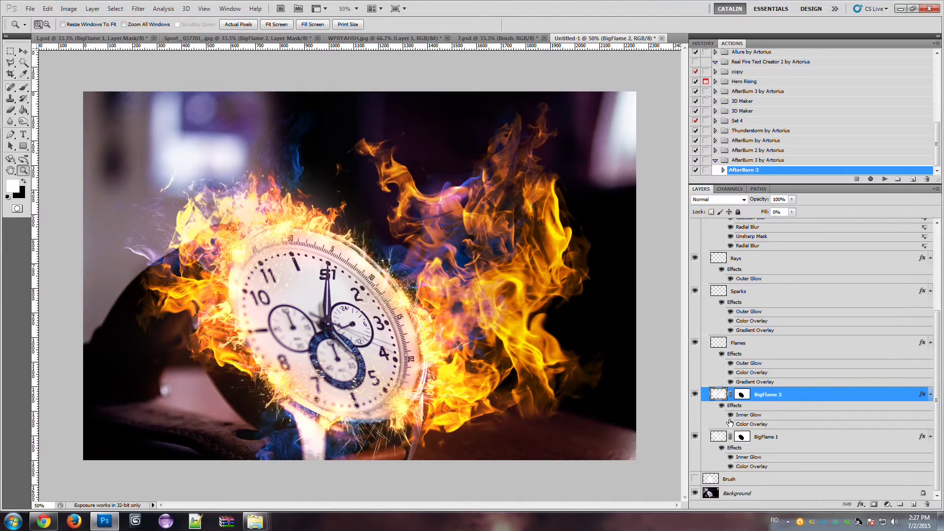
pyautogui.click(695, 259)
pyautogui.click(695, 258)
pyautogui.click(470, 39)
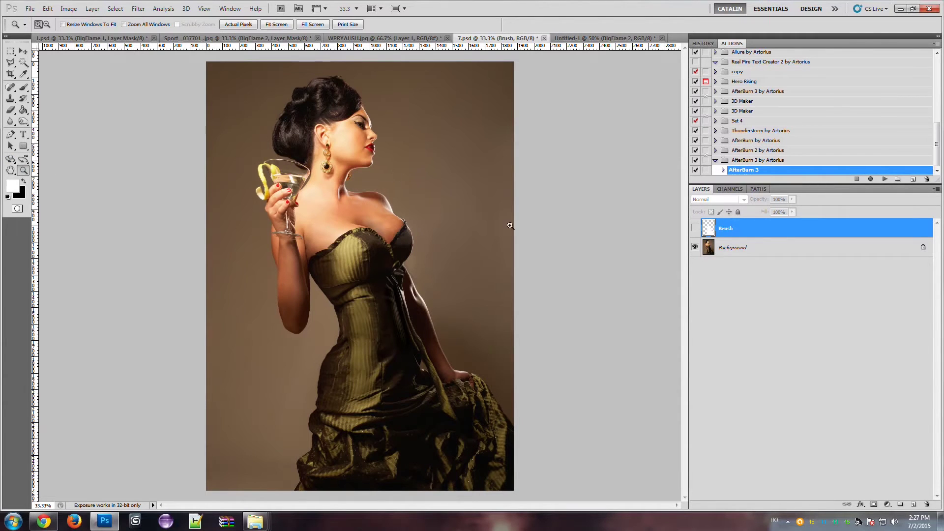
# Show the Brush layer's white-painted dress area and run the AfterBurn 3 action on it.
pyautogui.click(735, 251)
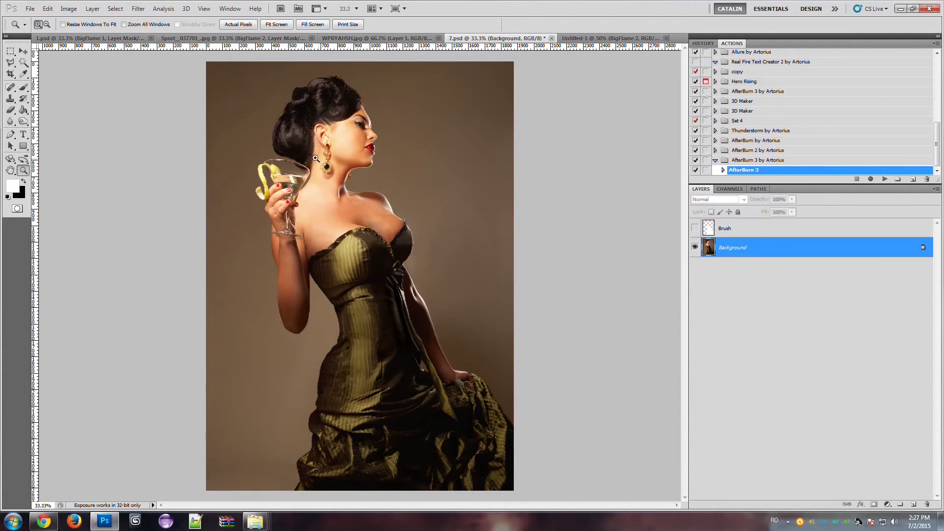
pyautogui.click(745, 231)
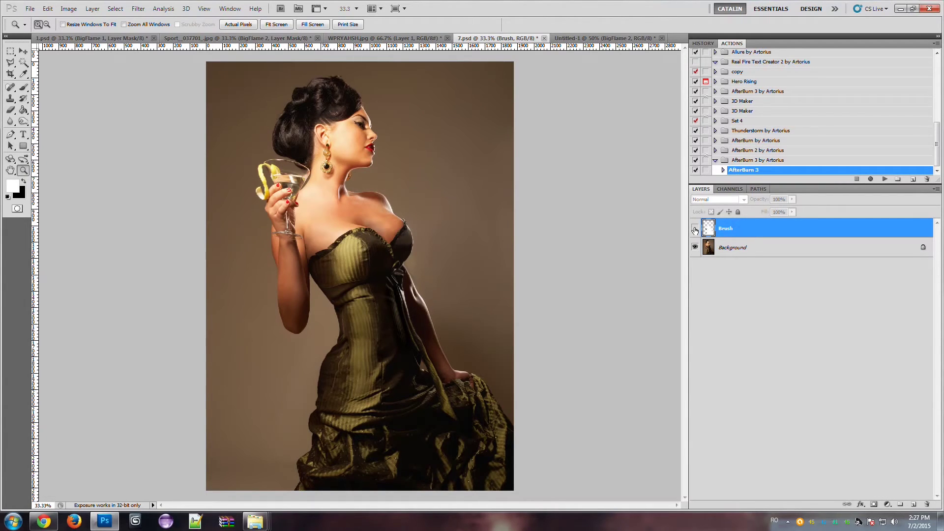
pyautogui.click(695, 229)
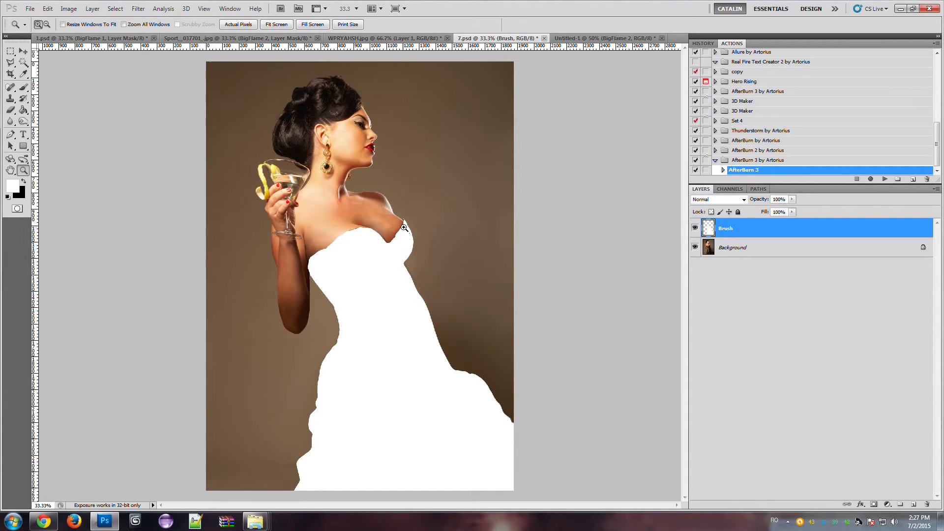
pyautogui.click(885, 179)
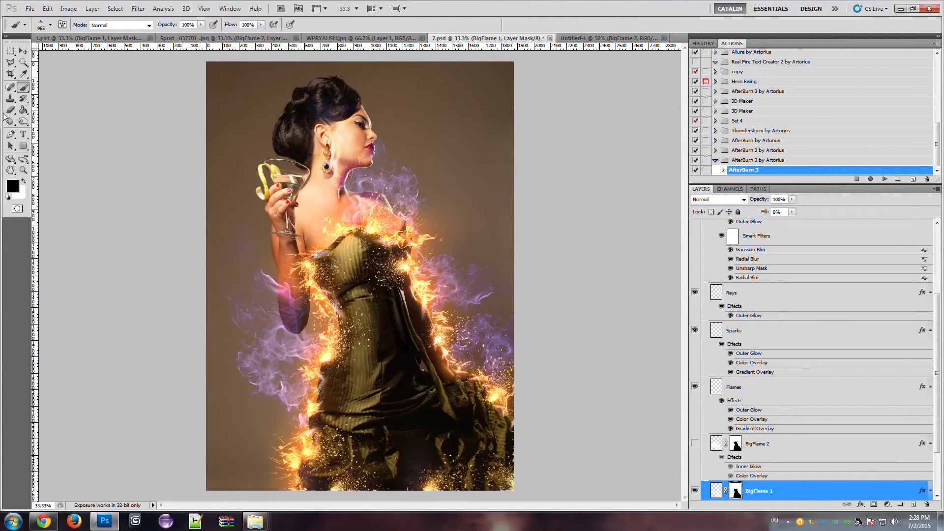
pyautogui.click(23, 170)
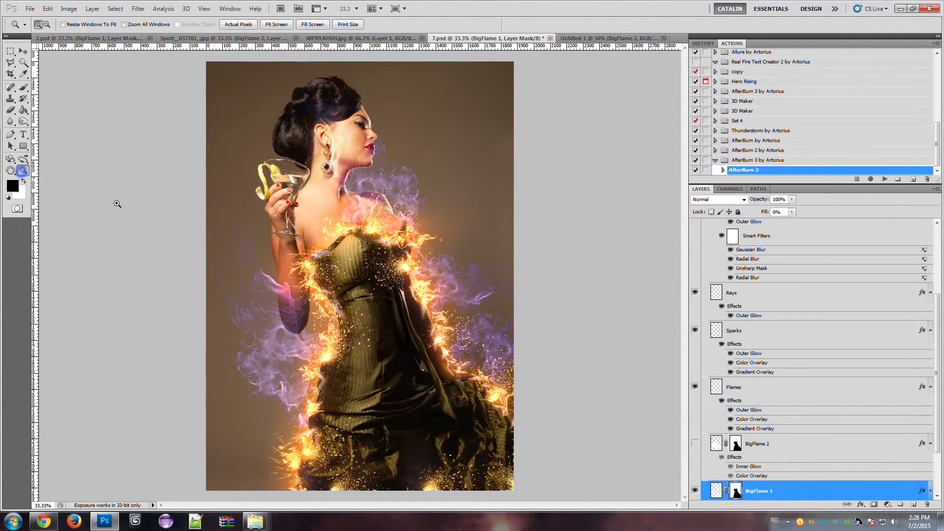
# Zoom in to 50% on the dress and make the BigFlame 2 layer visible.
pyautogui.click(420, 307)
pyautogui.moveTo(683, 252); pyautogui.dragTo(787, 398)
pyautogui.scroll(-1, 787, 398)
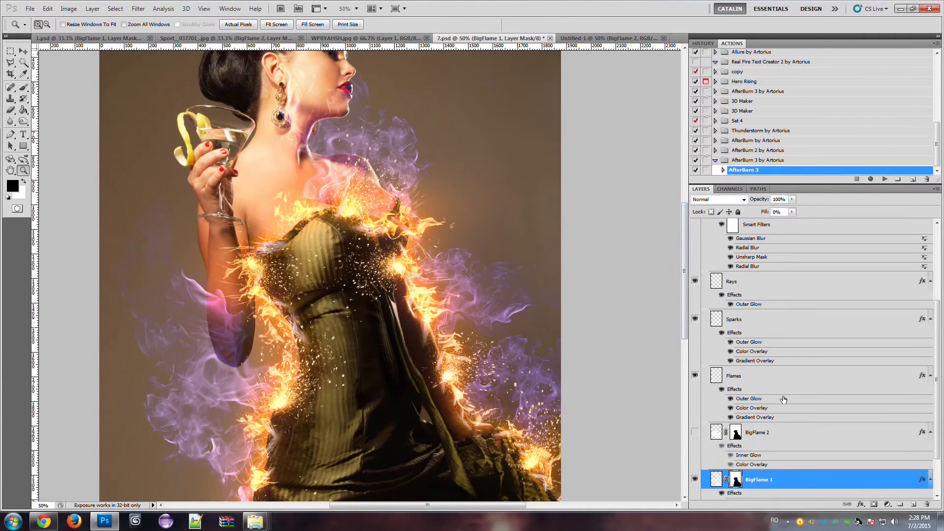
pyautogui.click(755, 438)
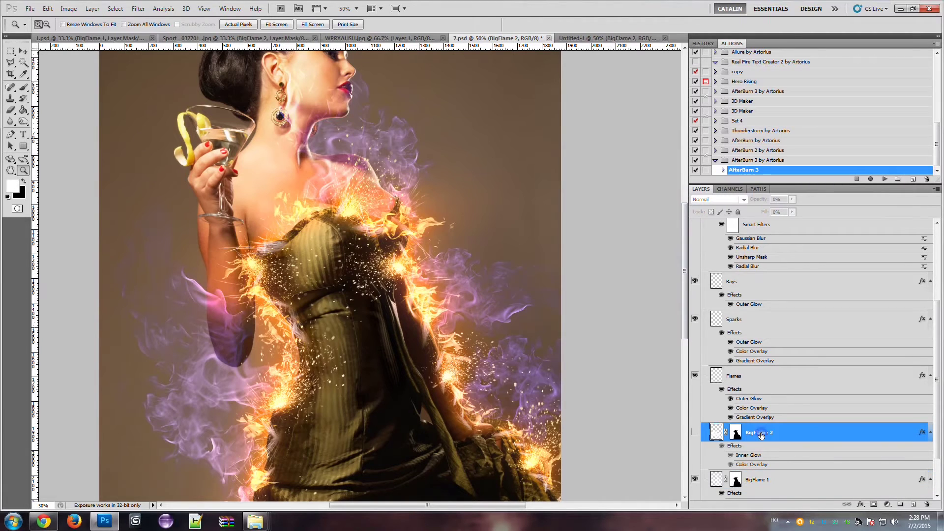
pyautogui.click(696, 433)
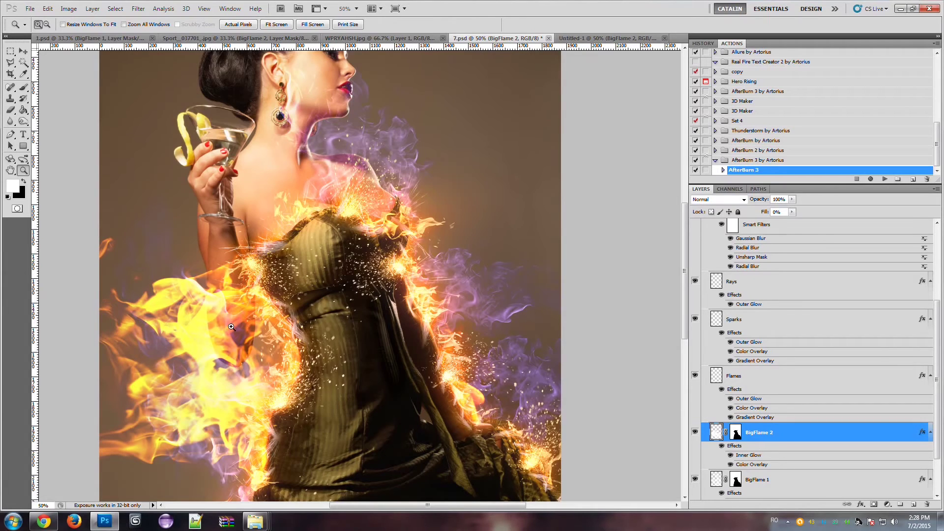
# Disable BigFlame 2's layer mask to see the full flames, then re-enable it.
pyautogui.rightClick(736, 435)
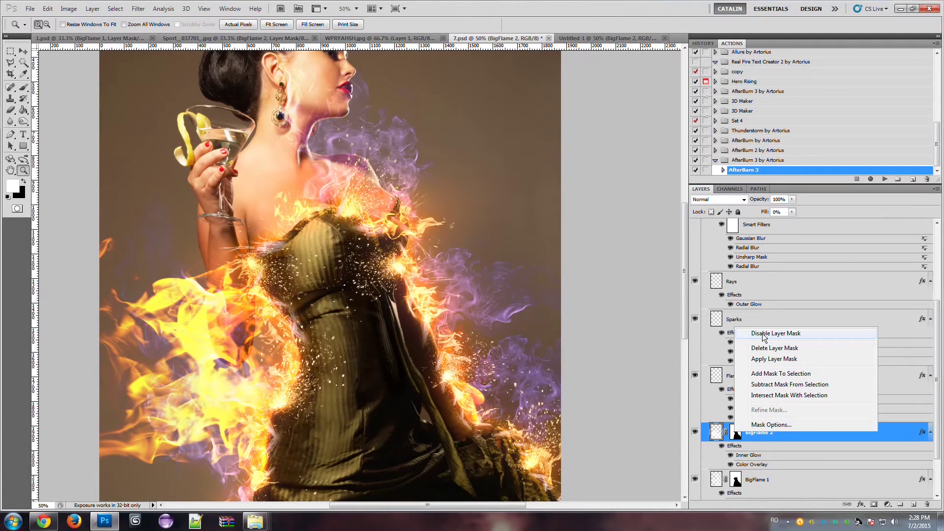
pyautogui.click(763, 334)
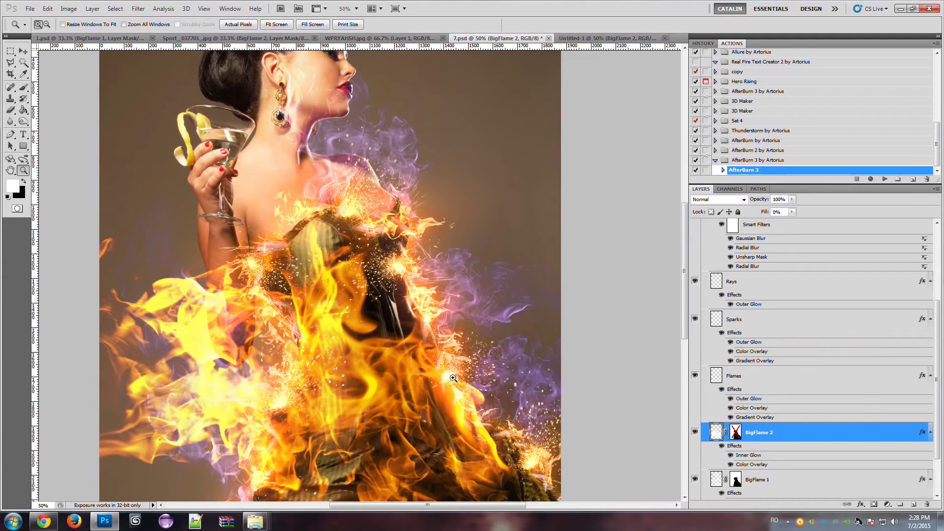
pyautogui.scroll(3, 681, 303)
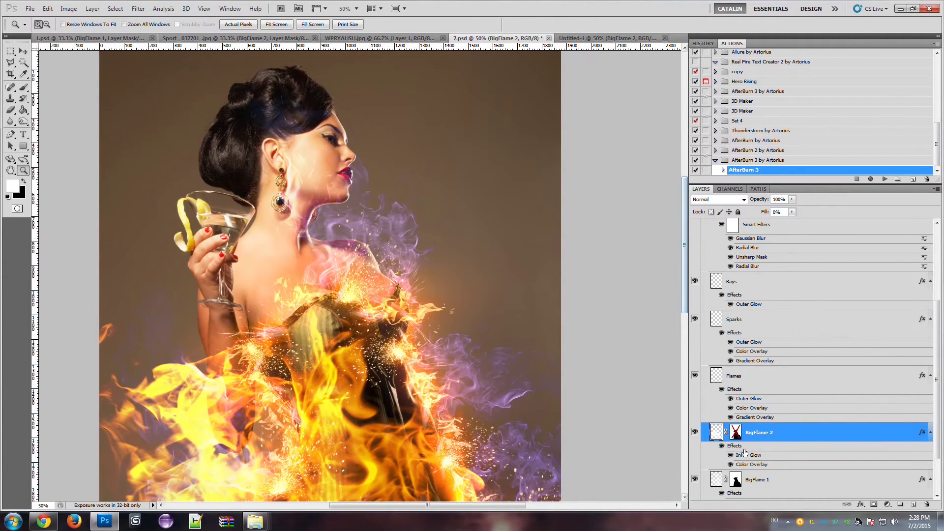
pyautogui.keyDown('shift'); pyautogui.click(736, 432); pyautogui.keyUp('shift')
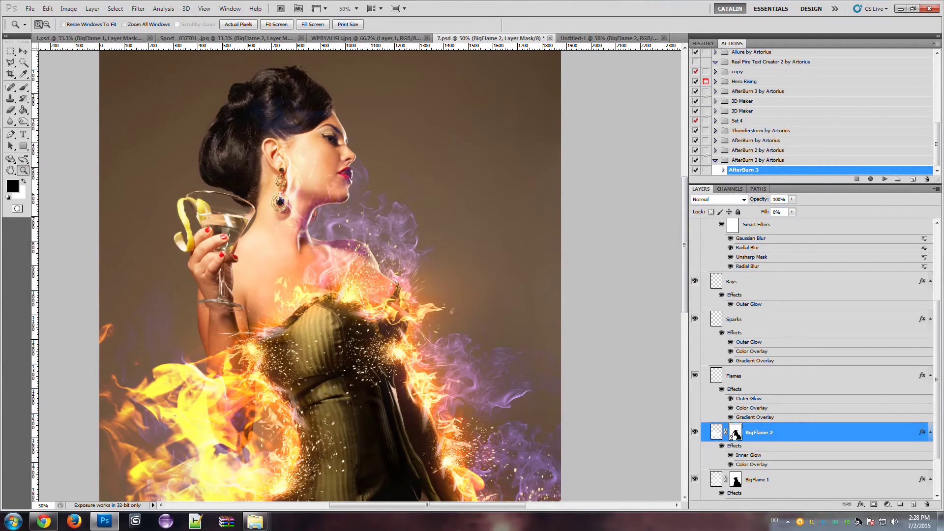
pyautogui.scroll(3, 727, 319)
# Toggle the Subject layer on, off and on again to compare, then select Diffuse light.
pyautogui.scroll(5, 727, 318)
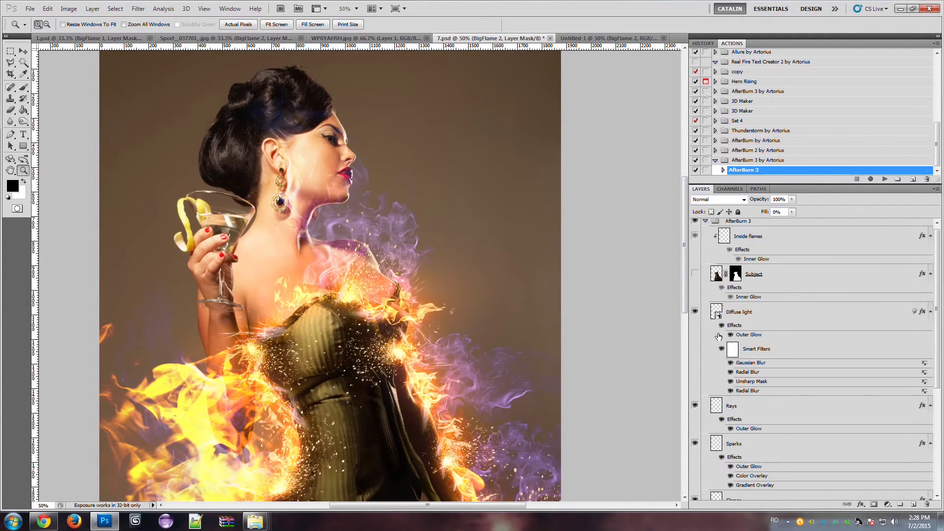
pyautogui.moveTo(685, 212); pyautogui.dragTo(677, 266)
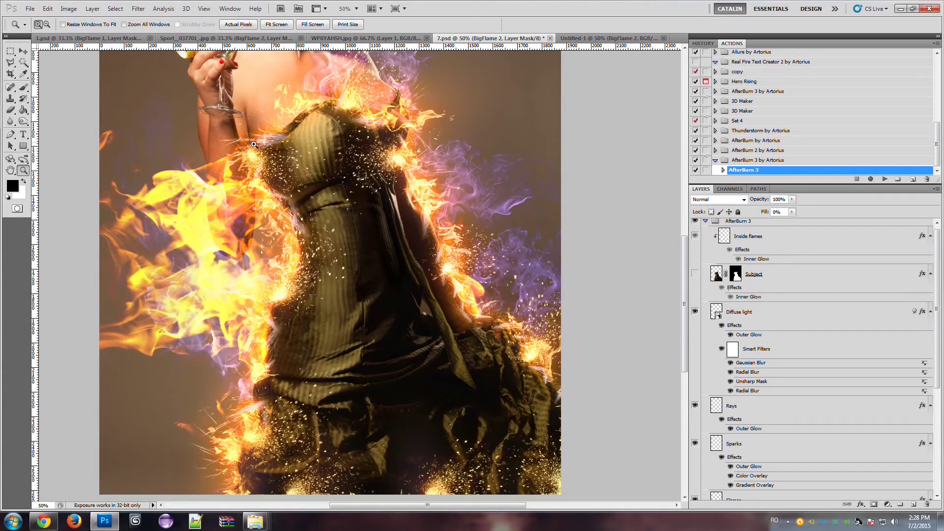
pyautogui.click(695, 274)
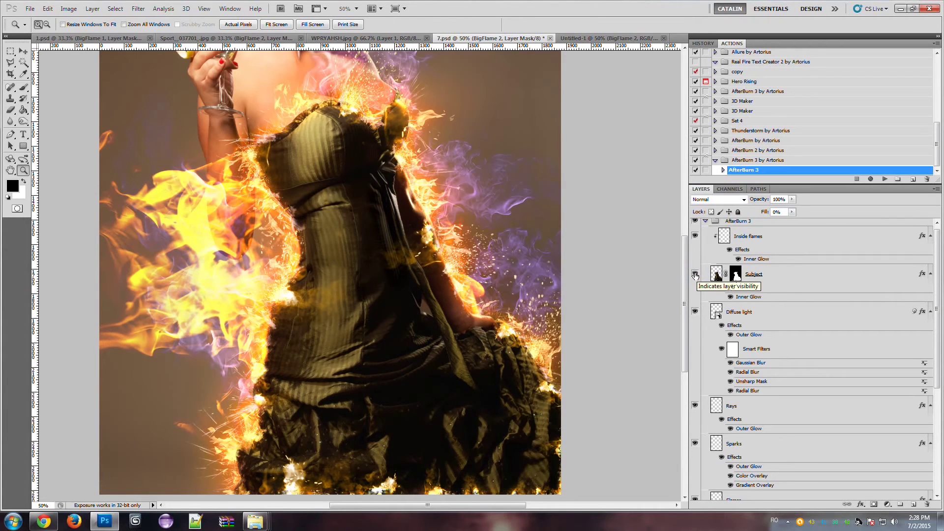
pyautogui.keyDown('alt'); pyautogui.click(407, 162); pyautogui.keyUp('alt')
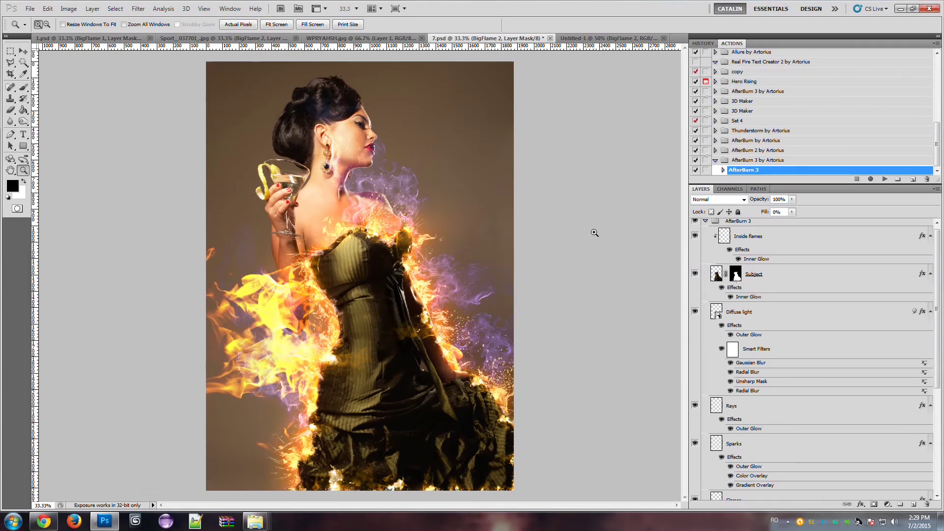
pyautogui.click(694, 274)
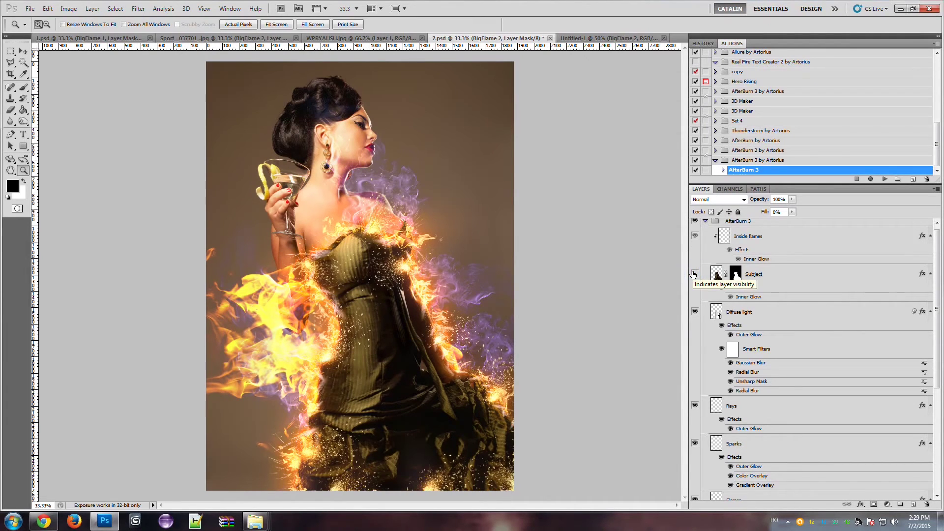
pyautogui.click(694, 274)
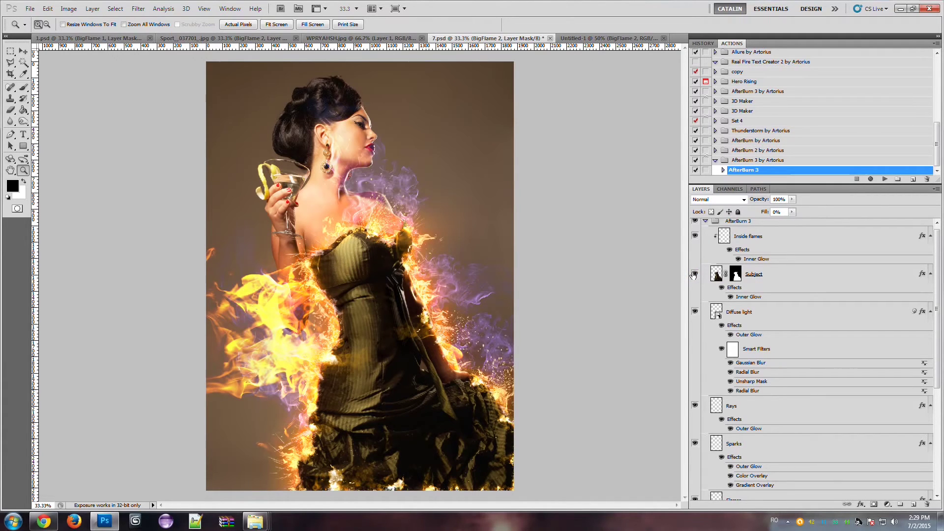
pyautogui.click(446, 353)
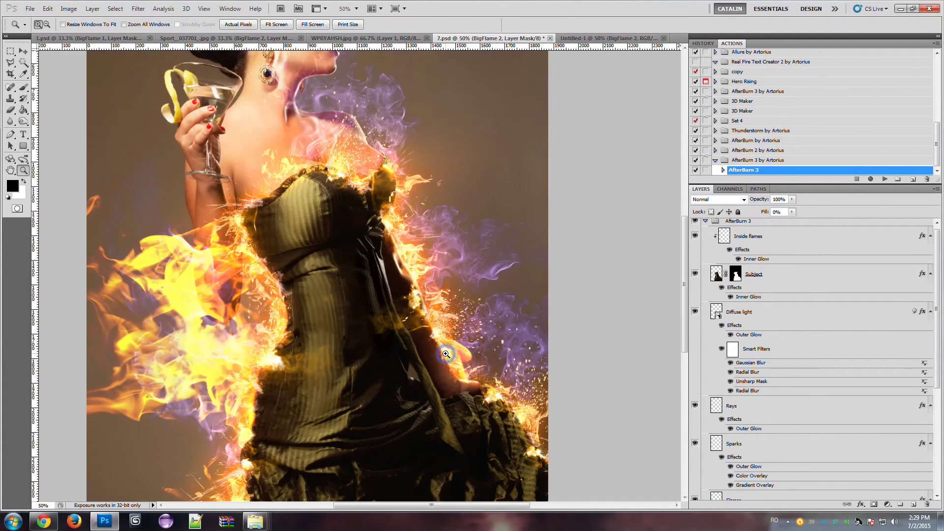
pyautogui.click(758, 312)
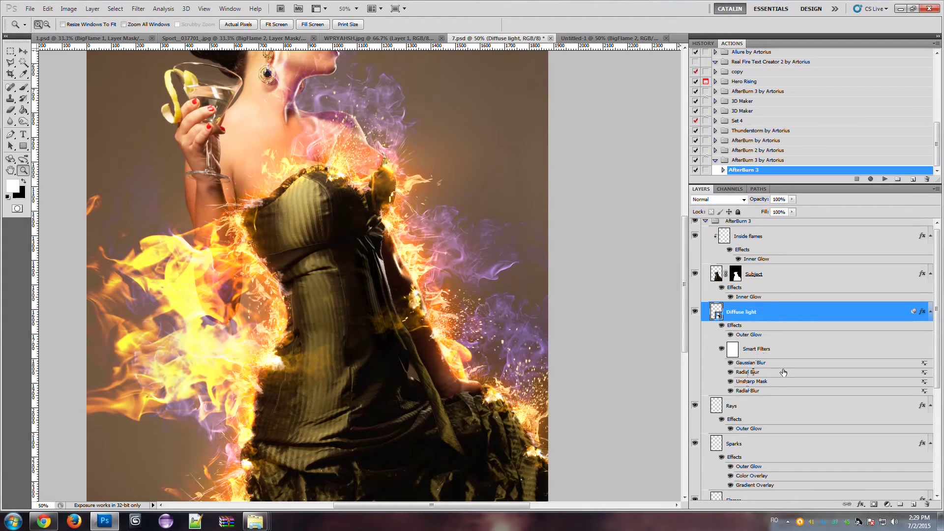
pyautogui.scroll(2, 684, 255)
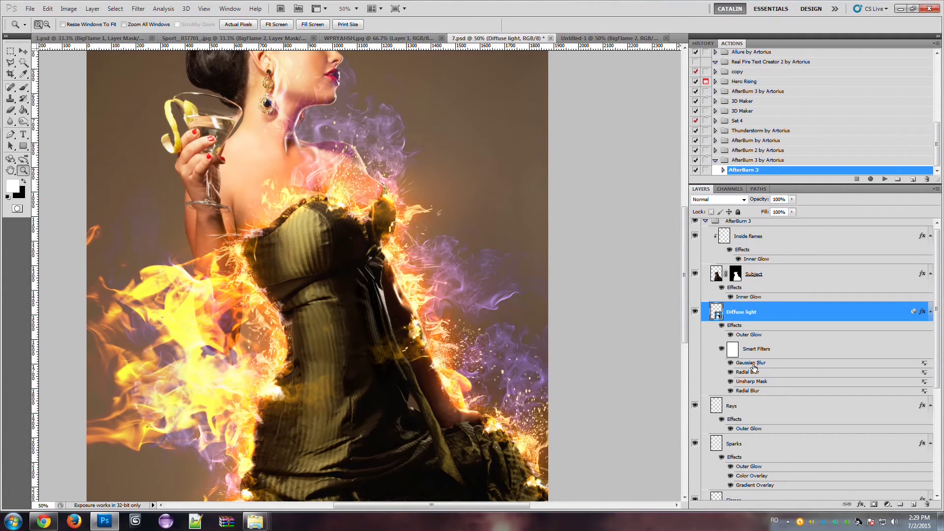
# Reduce the Diffuse light Gaussian Blur smart filter radius to 1.8 pixels.
pyautogui.doubleClick(757, 364)
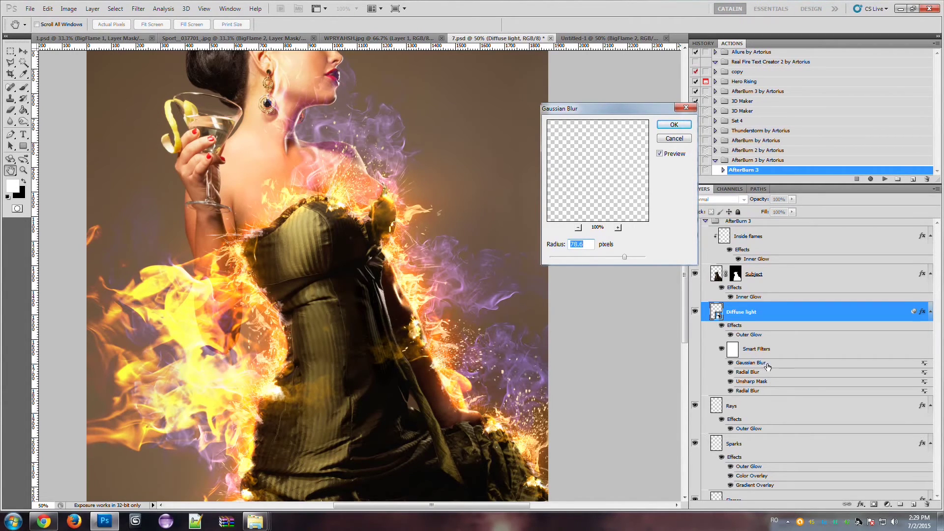
pyautogui.click(584, 256)
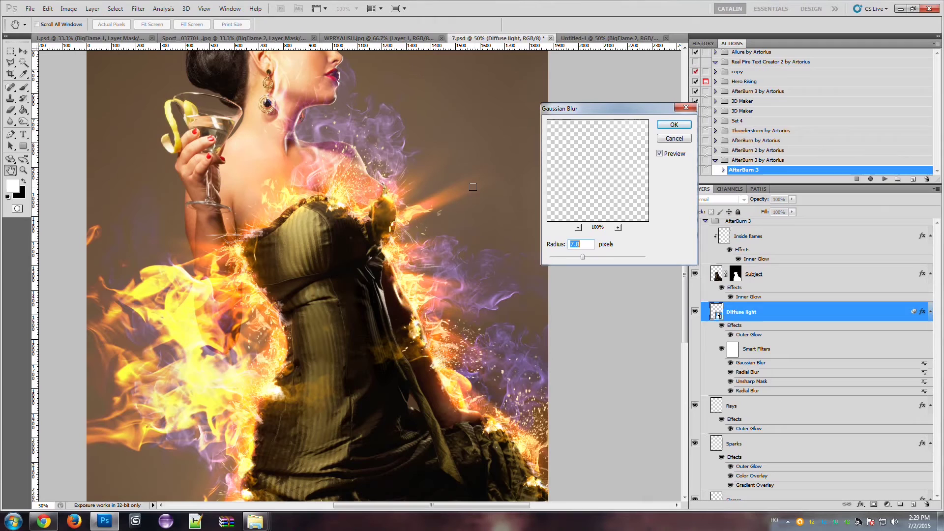
pyautogui.moveTo(582, 257); pyautogui.dragTo(560, 260)
pyautogui.click(674, 125)
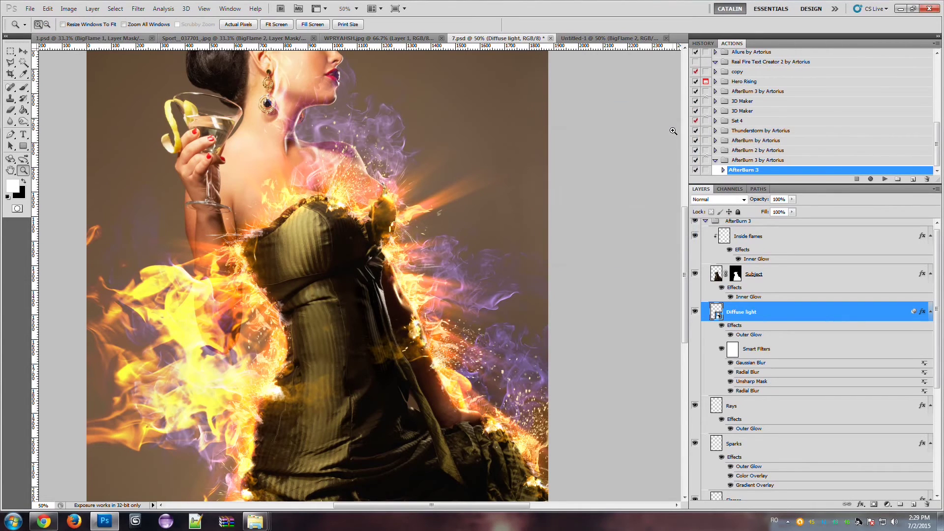
# Hide the BigFlame 2 yellow flames and the BigFlame 1 purple smoke layers.
pyautogui.moveTo(684, 217); pyautogui.dragTo(680, 194)
pyautogui.scroll(-3, 742, 409)
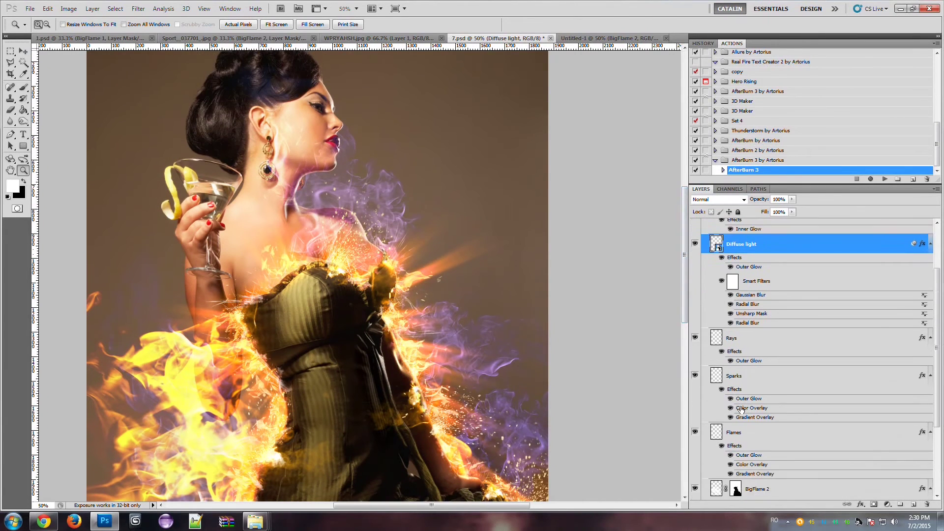
pyautogui.scroll(-4, 741, 409)
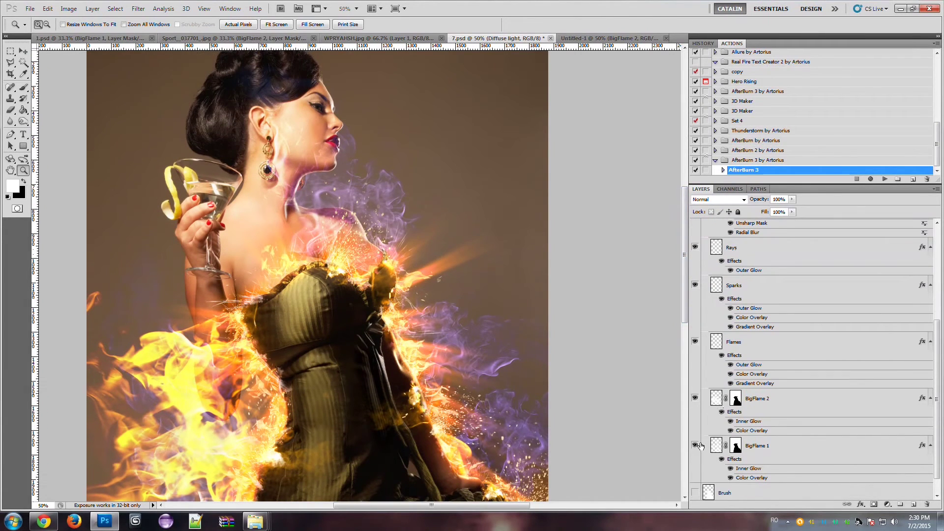
pyautogui.click(695, 398)
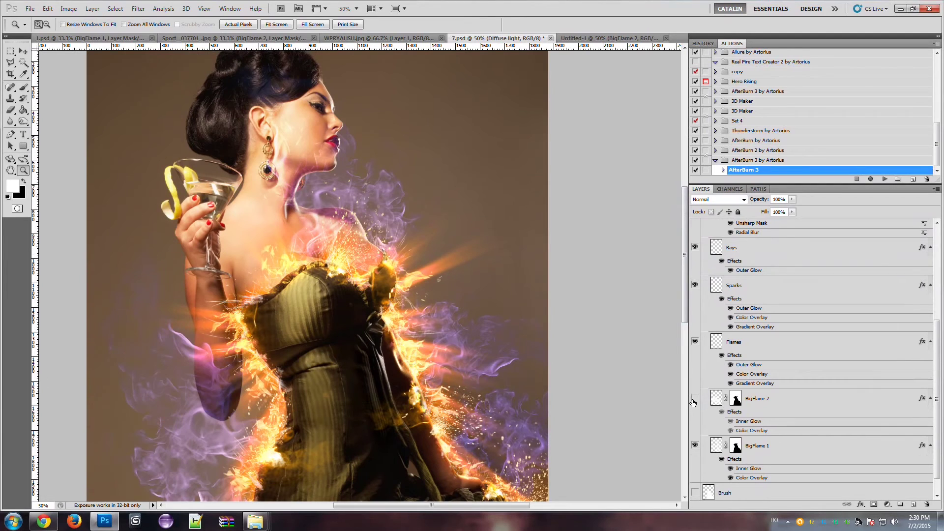
pyautogui.click(695, 444)
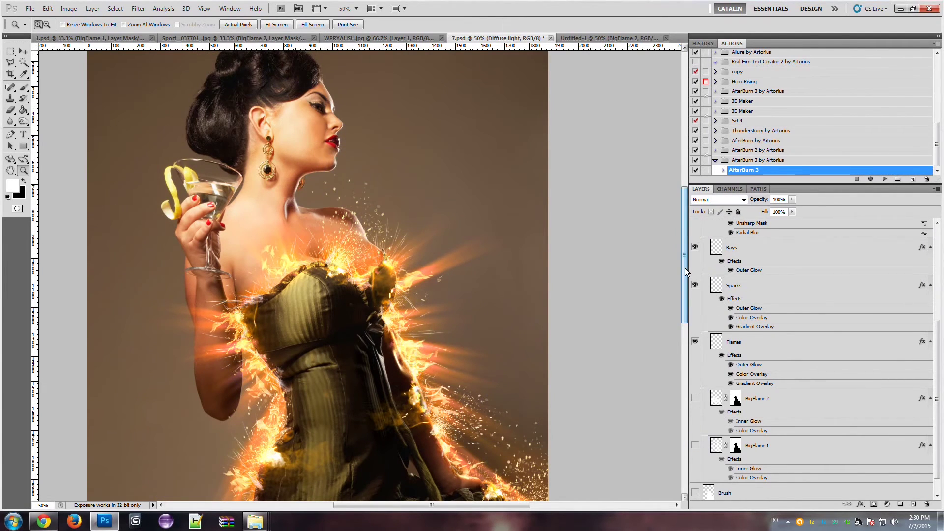
# Hide the Subject layer, zoom out to the whole image, and bring back BigFlame 1.
pyautogui.moveTo(685, 268); pyautogui.dragTo(684, 319)
pyautogui.scroll(5, 727, 331)
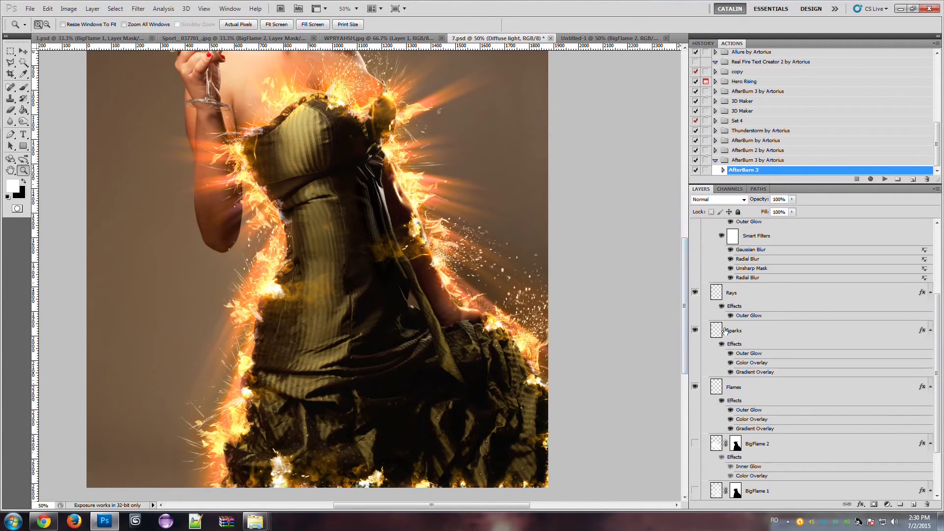
pyautogui.click(695, 279)
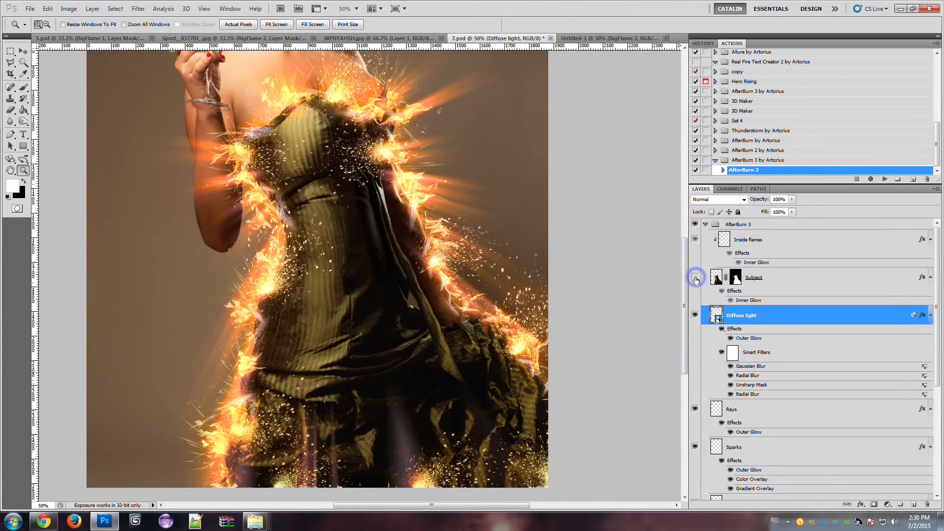
pyautogui.keyDown('alt'); pyautogui.click(346, 217); pyautogui.keyUp('alt')
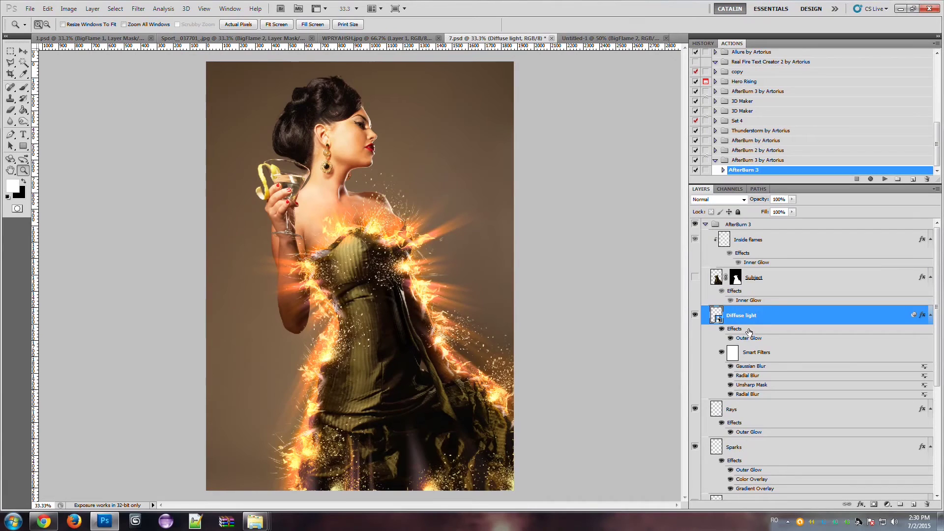
pyautogui.scroll(-3, 734, 367)
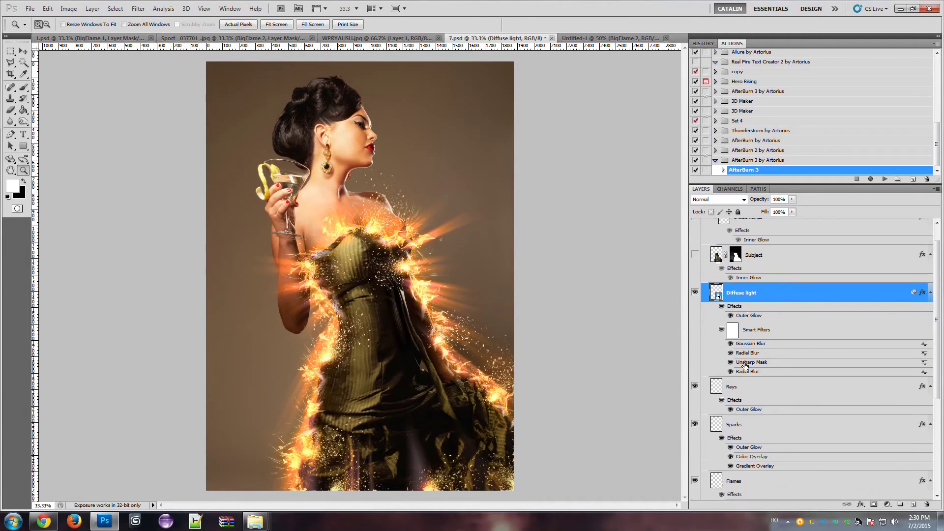
pyautogui.scroll(-3, 734, 367)
pyautogui.click(694, 449)
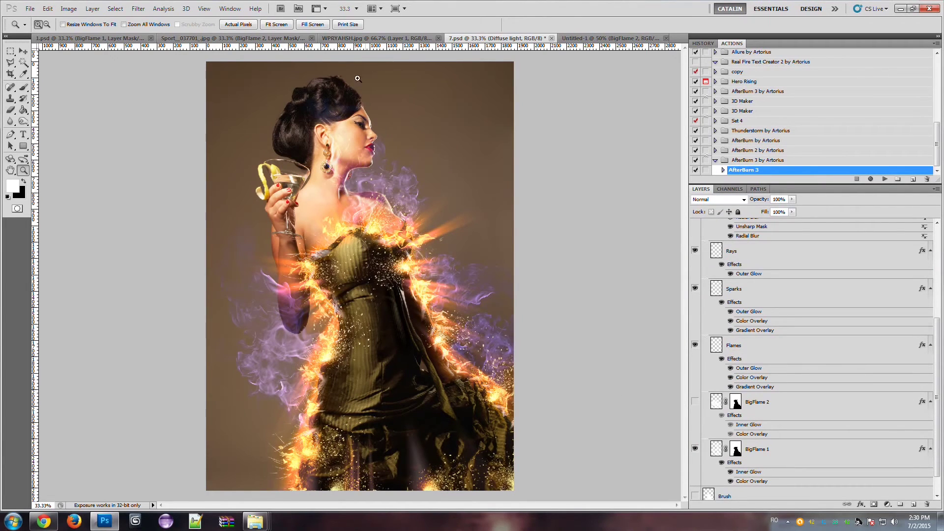
# In 1.psd, toggle the AfterBurn 3 group off and on, then hide Subject.
pyautogui.click(65, 39)
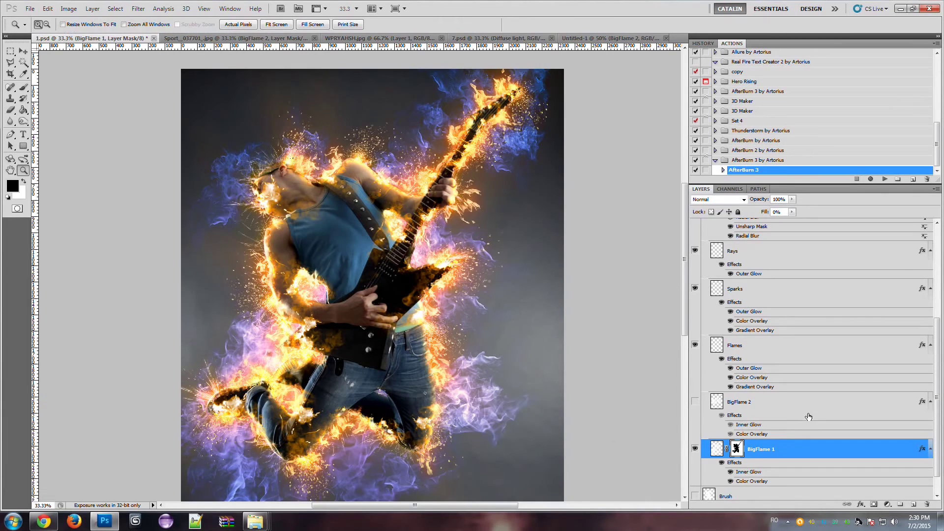
pyautogui.scroll(5, 696, 345)
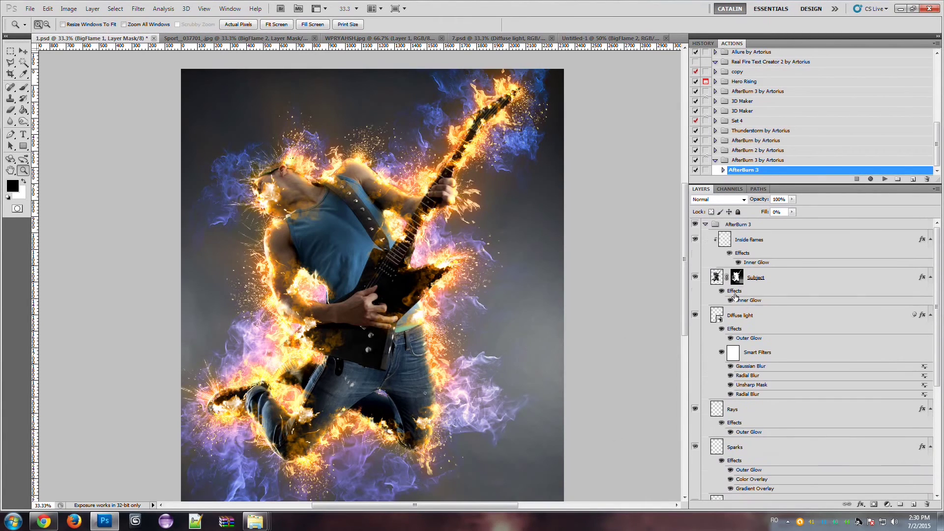
pyautogui.click(695, 225)
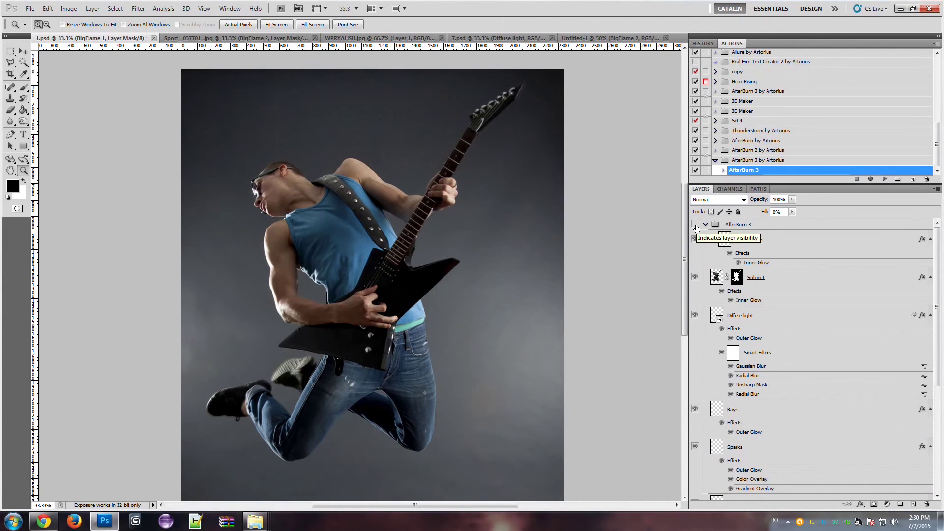
pyautogui.click(696, 224)
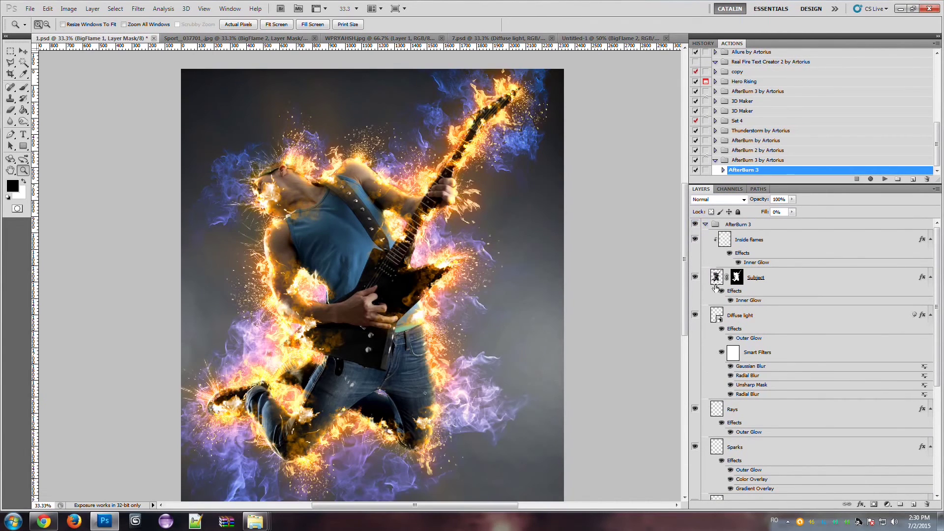
pyautogui.click(696, 279)
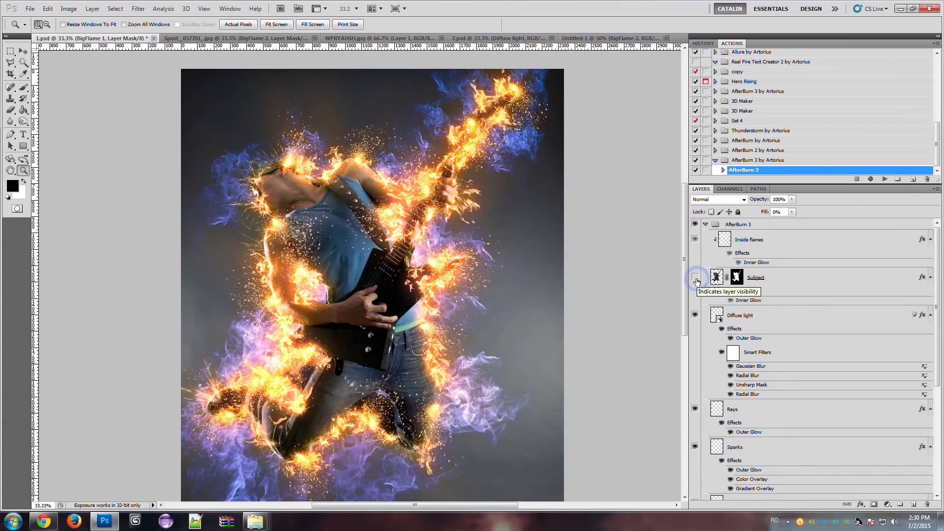
# Zoom in on the guitarist, show BigFlame 2, and turn the Subject layer back on.
pyautogui.click(379, 221)
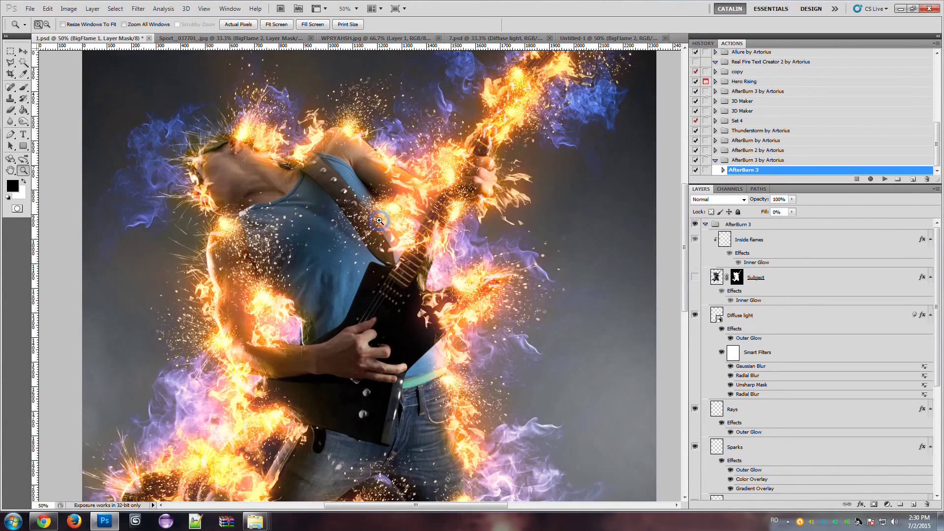
pyautogui.scroll(-2, 784, 361)
pyautogui.scroll(-3, 784, 360)
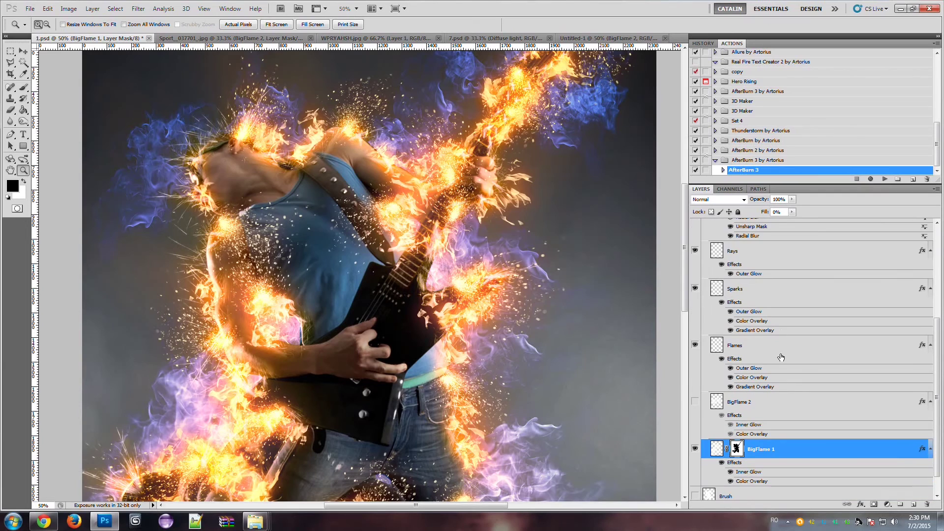
pyautogui.click(695, 402)
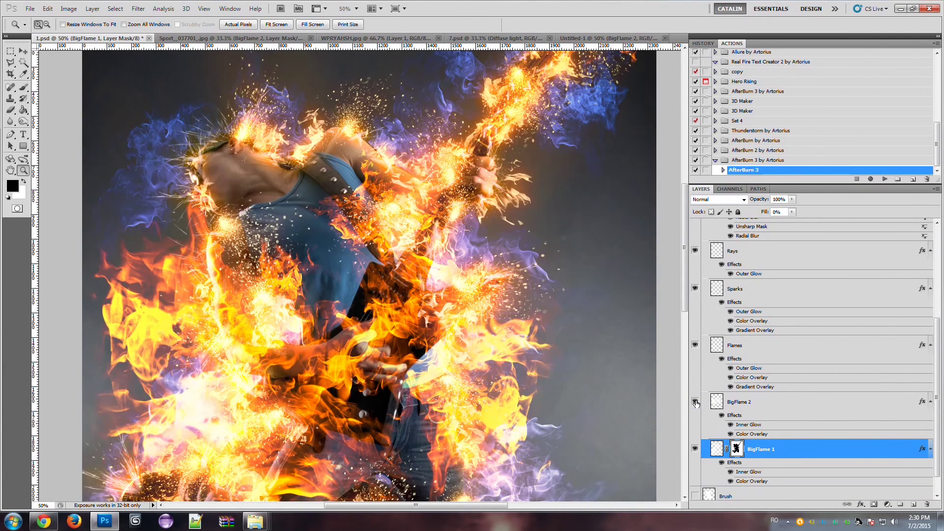
pyautogui.scroll(3, 715, 344)
pyautogui.scroll(2, 715, 345)
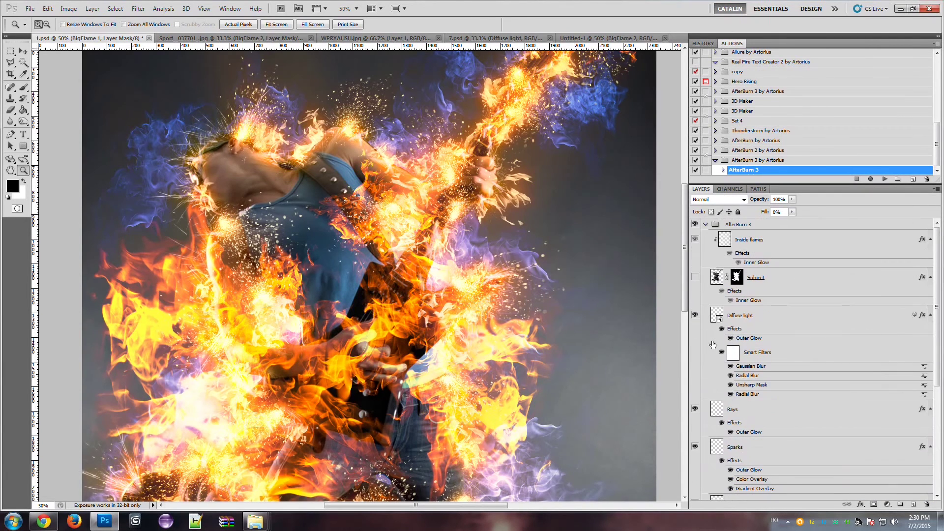
pyautogui.click(695, 278)
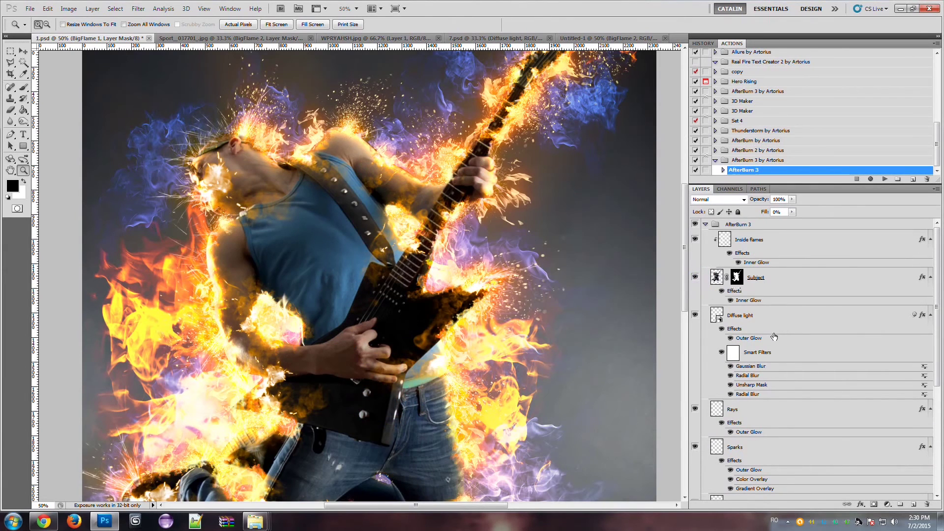
# Hide BigFlame 1 and BigFlame 2, then zoom out to the whole guitarist image.
pyautogui.scroll(-5, 743, 352)
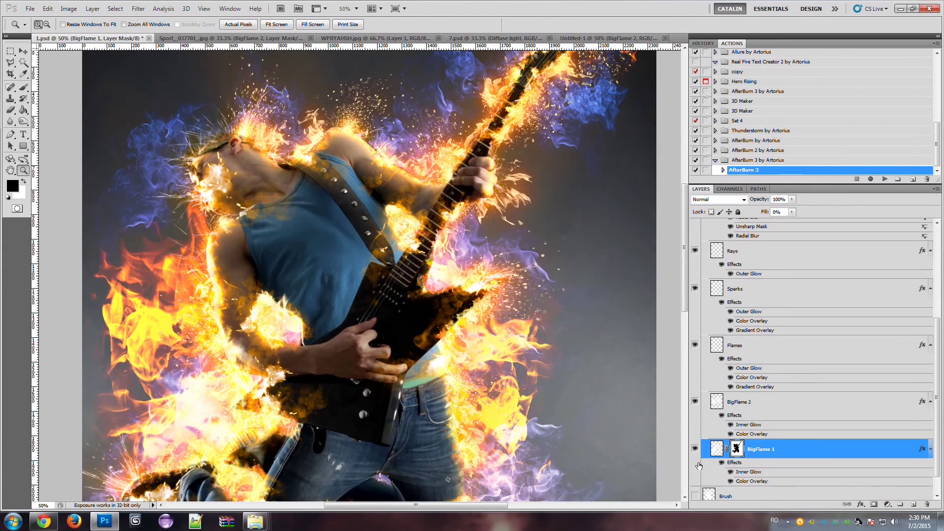
pyautogui.click(694, 450)
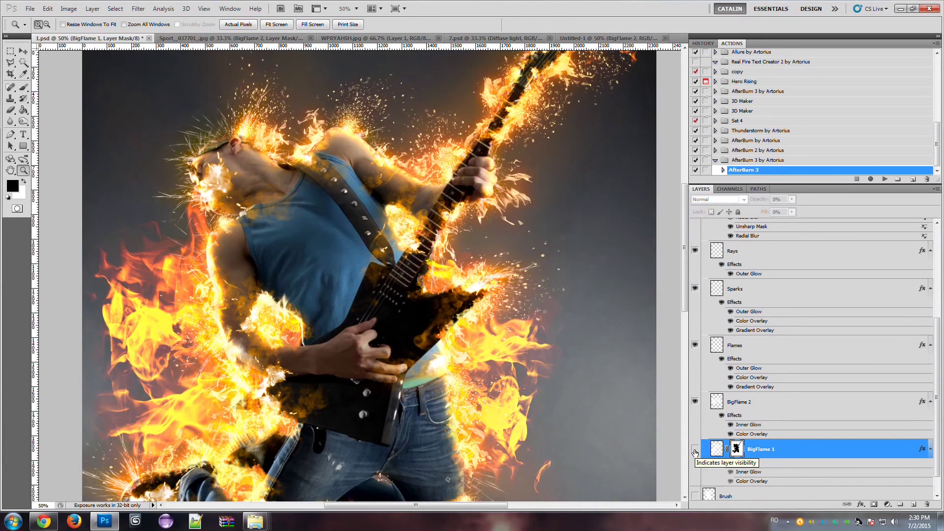
pyautogui.click(695, 402)
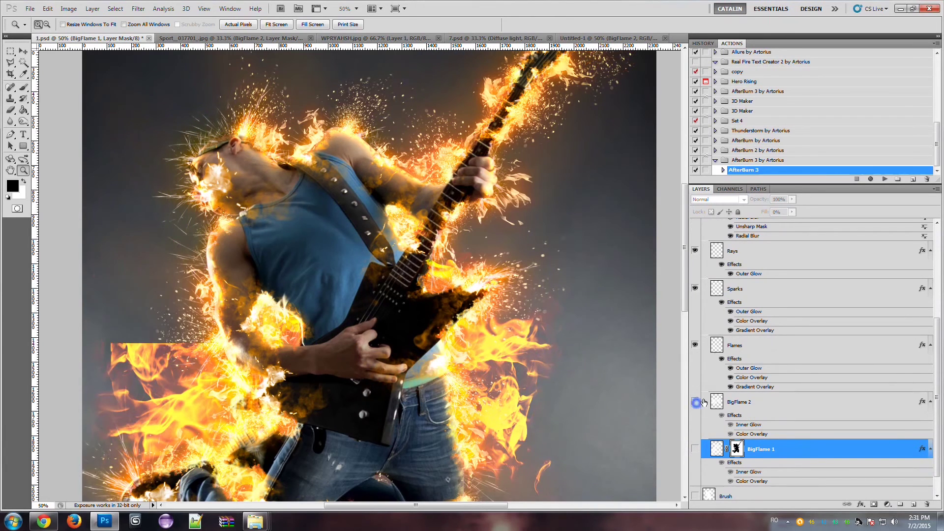
pyautogui.scroll(1, 721, 365)
pyautogui.scroll(3, 722, 365)
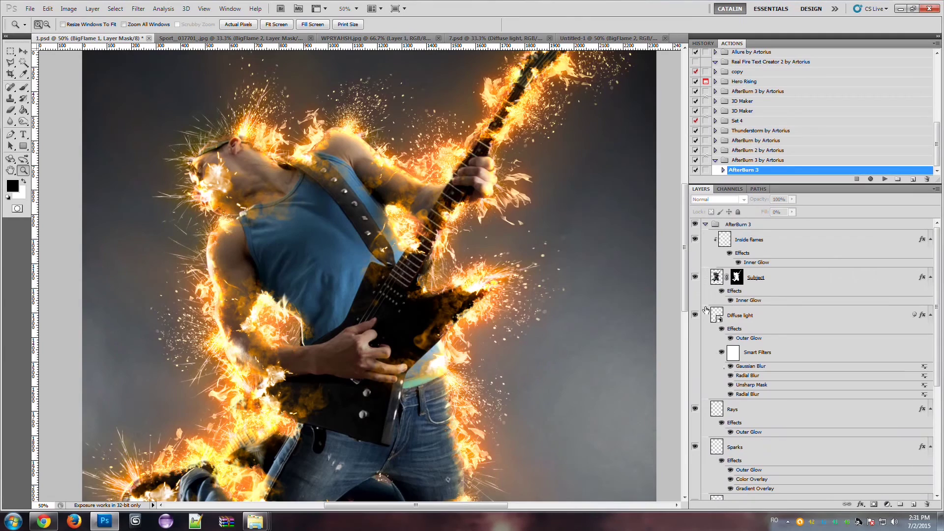
pyautogui.moveTo(684, 245)
pyautogui.mouseDown()
pyautogui.moveTo(680, 290)
pyautogui.moveTo(680, 240)
pyautogui.mouseUp()
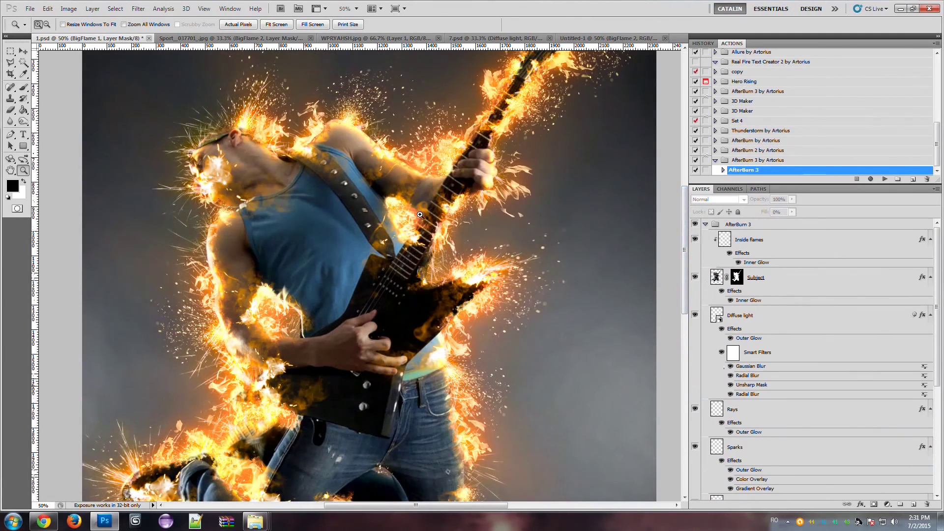
pyautogui.keyDown('alt'); pyautogui.click(356, 233); pyautogui.keyUp('alt')
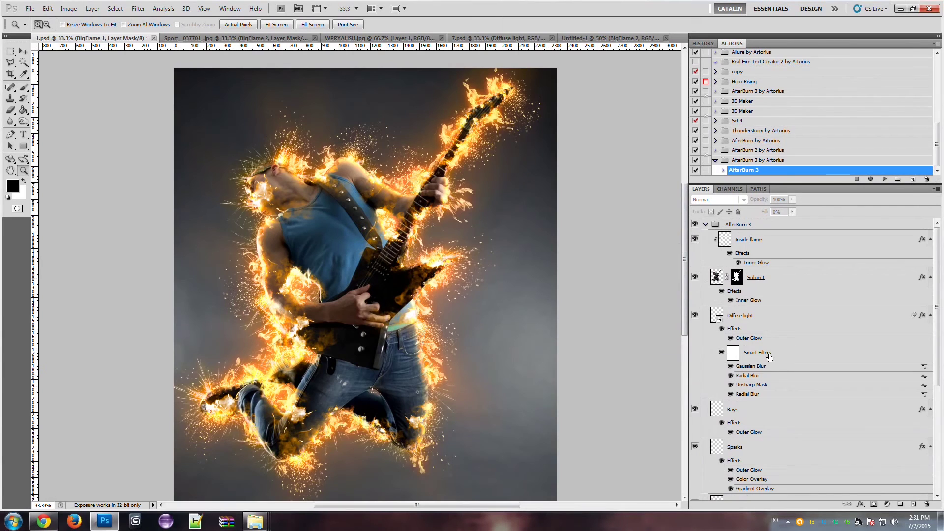
# Select the Rays layer and hide the Subject layer.
pyautogui.scroll(-2, 770, 357)
pyautogui.click(752, 387)
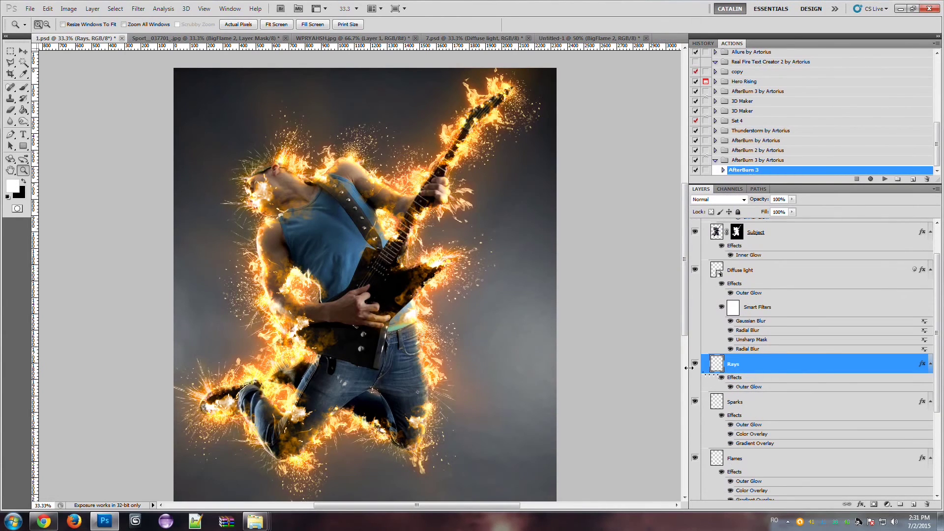
pyautogui.scroll(-6, 713, 398)
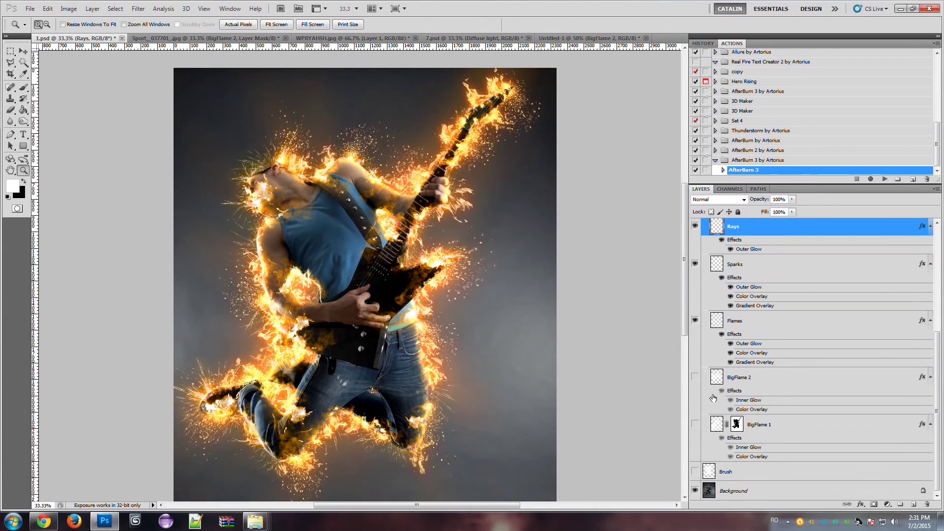
pyautogui.scroll(8, 713, 399)
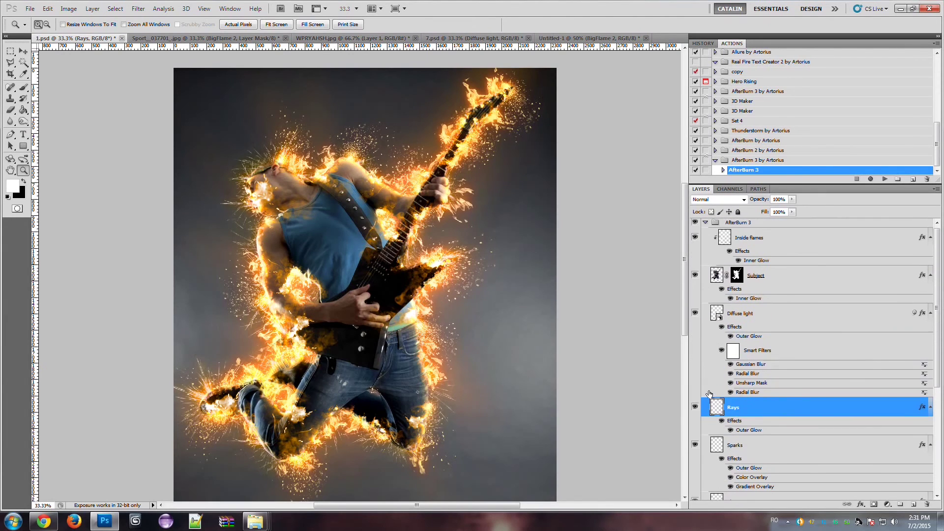
pyautogui.click(695, 278)
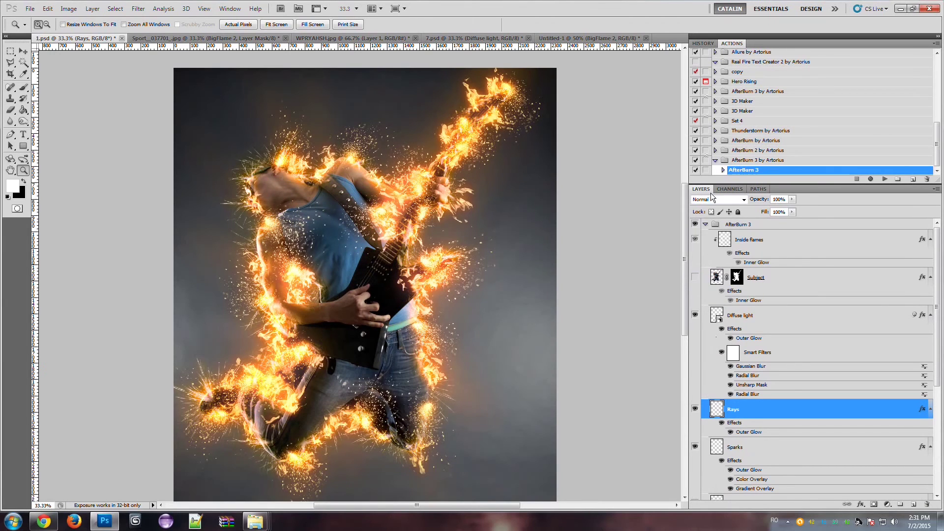
pyautogui.moveTo(685, 208)
pyautogui.mouseDown()
pyautogui.moveTo(683, 191)
pyautogui.moveTo(683, 205)
pyautogui.mouseUp()
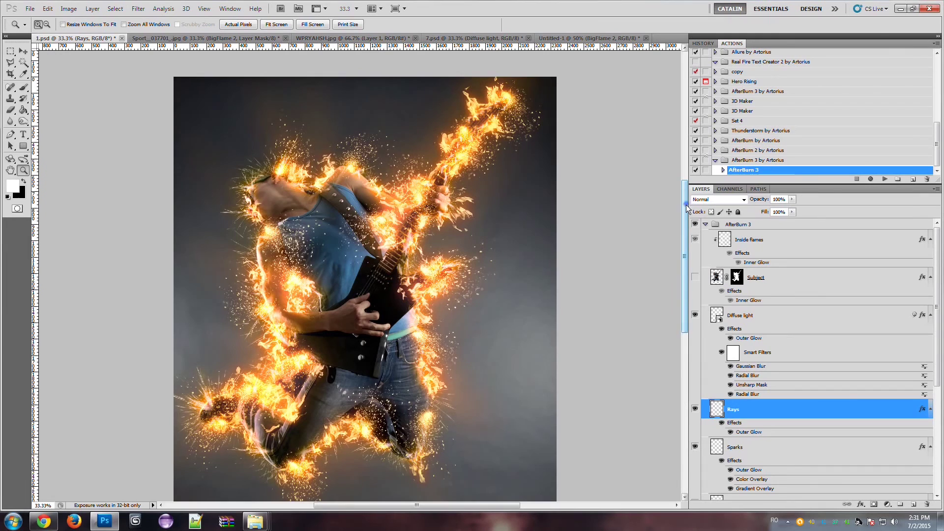
pyautogui.moveTo(685, 212)
pyautogui.mouseDown()
pyautogui.moveTo(685, 219)
pyautogui.moveTo(685, 209)
pyautogui.mouseUp()
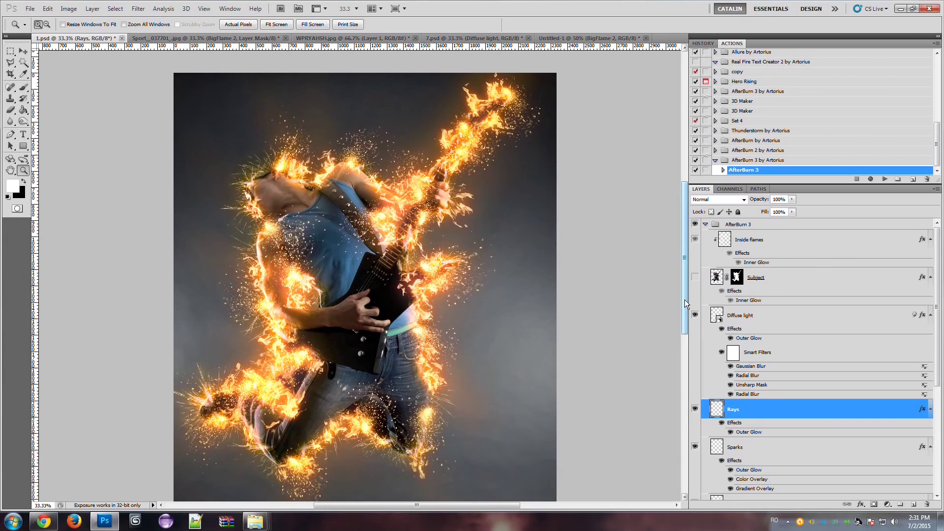
pyautogui.scroll(1, 685, 303)
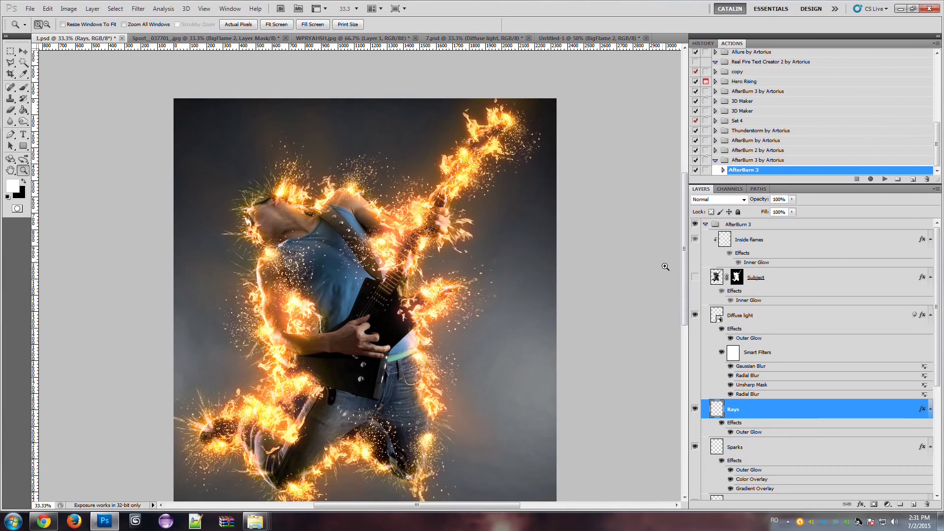
pyautogui.moveTo(686, 261); pyautogui.dragTo(685, 264)
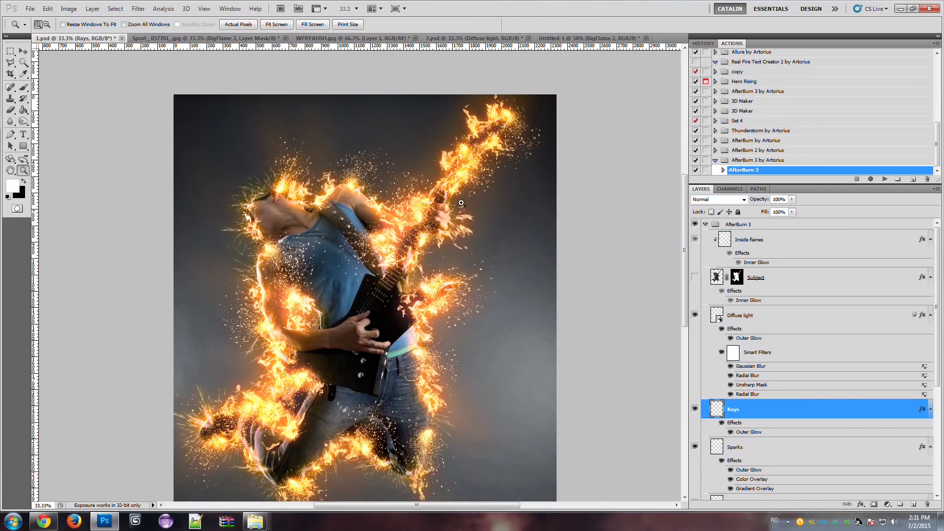
pyautogui.click(420, 173)
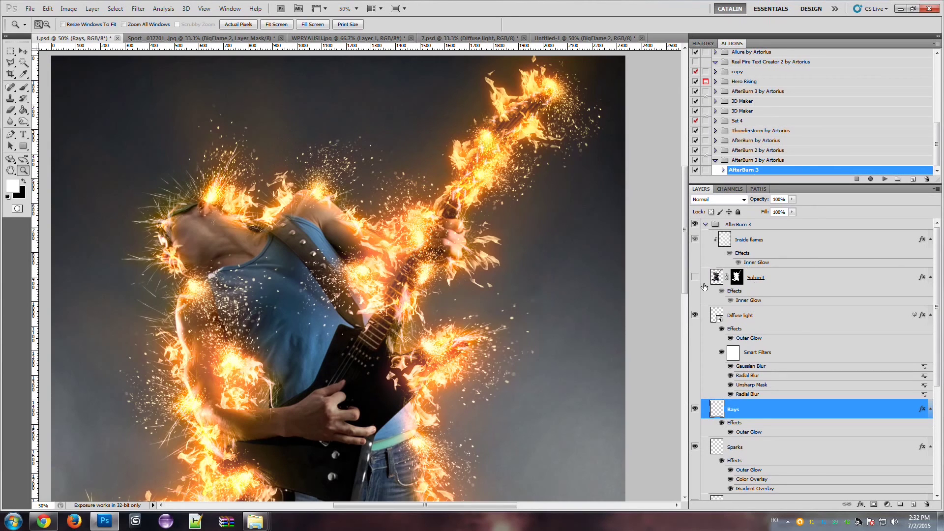
pyautogui.scroll(-4, 800, 363)
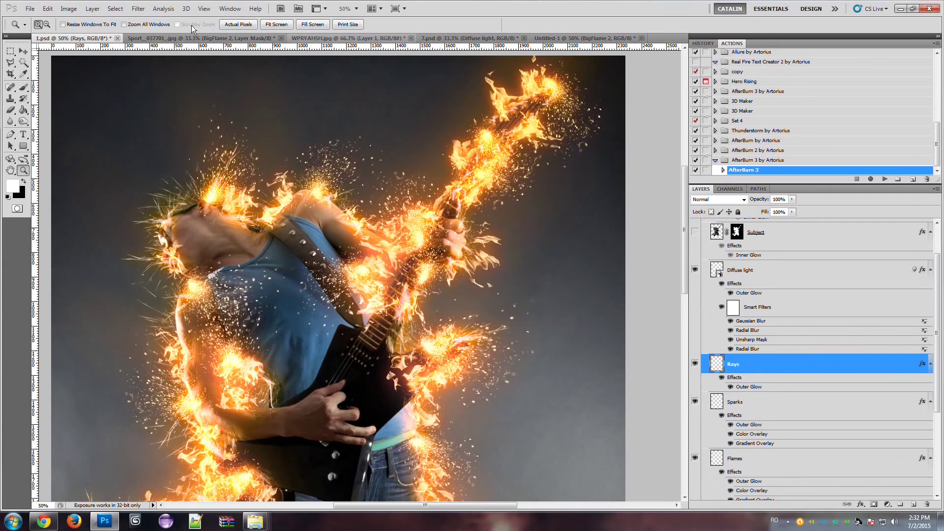
# View Sport_037701.jpg zoomed in, then WPRYAHSH.jpg, then return to 7.psd.
pyautogui.click(169, 40)
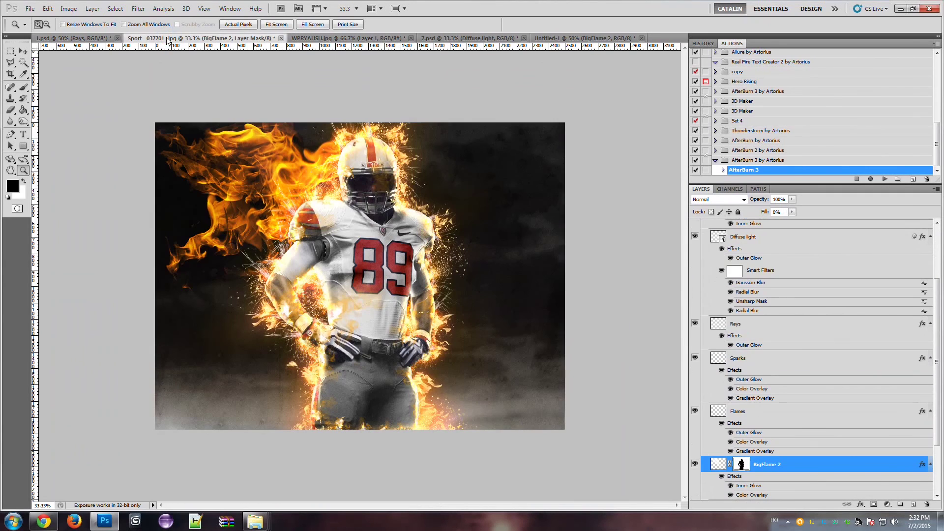
pyautogui.click(351, 289)
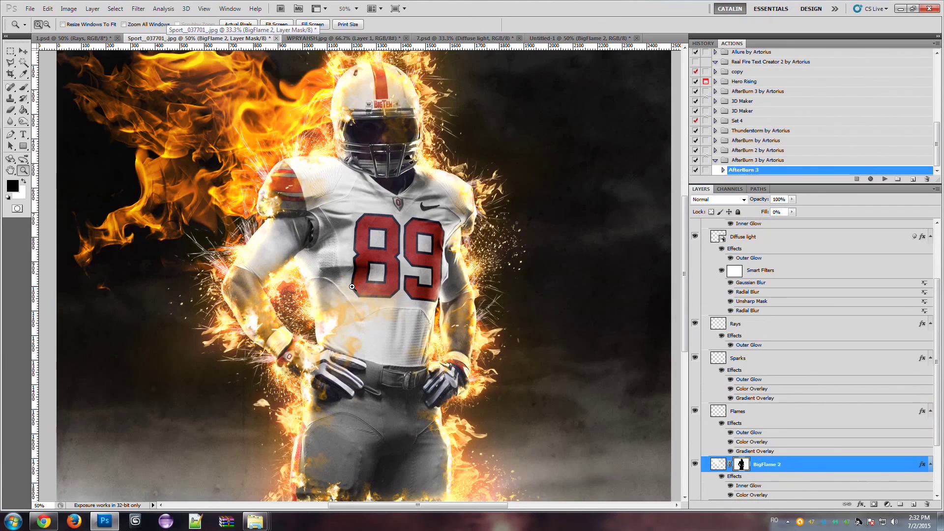
pyautogui.scroll(-1, 500, 282)
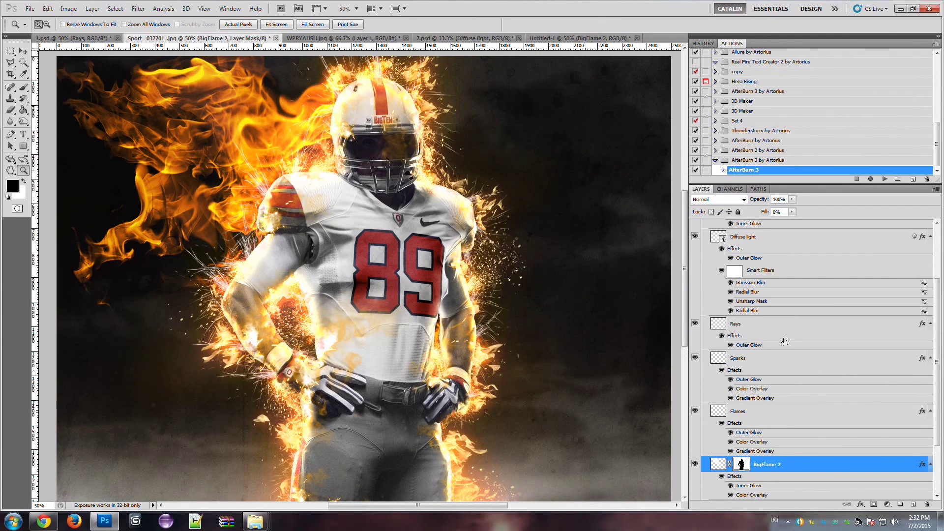
pyautogui.click(325, 39)
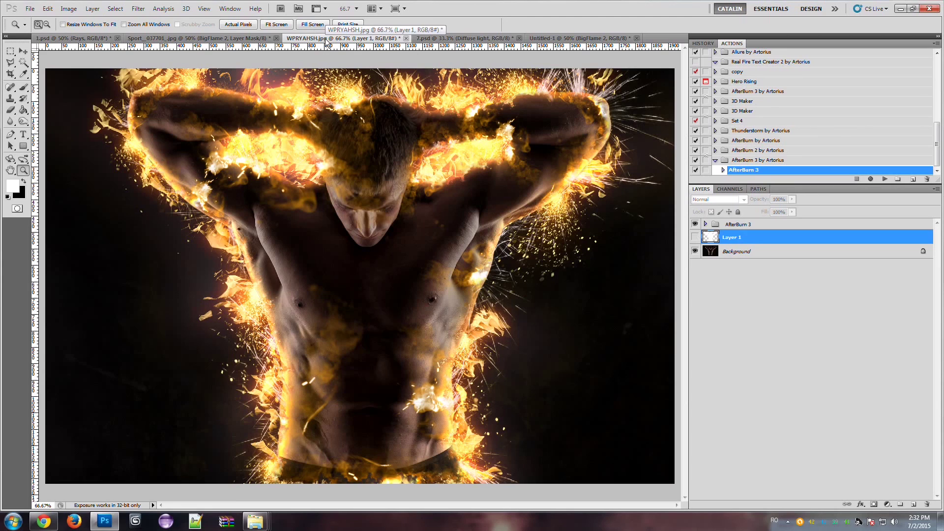
pyautogui.click(457, 39)
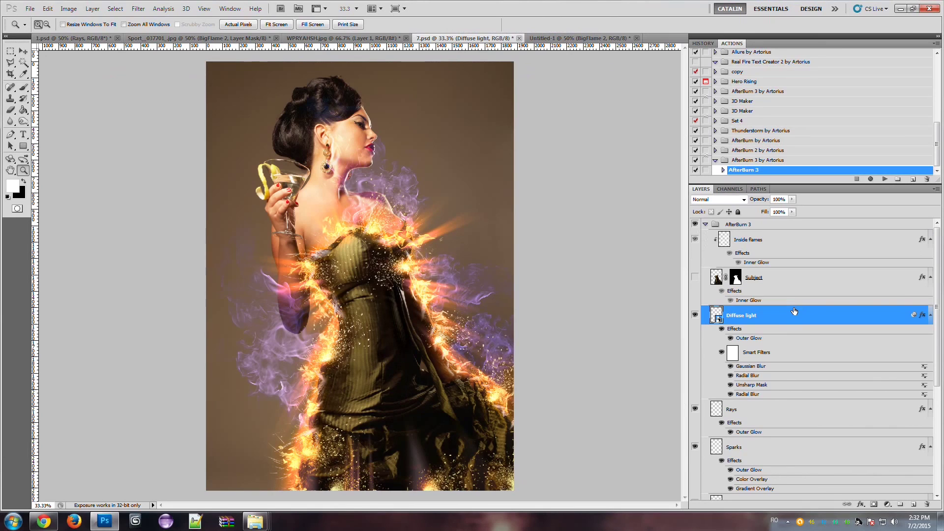
# Show BigFlame 2 with its layer mask disabled, then switch to the Move tool.
pyautogui.scroll(-8, 795, 311)
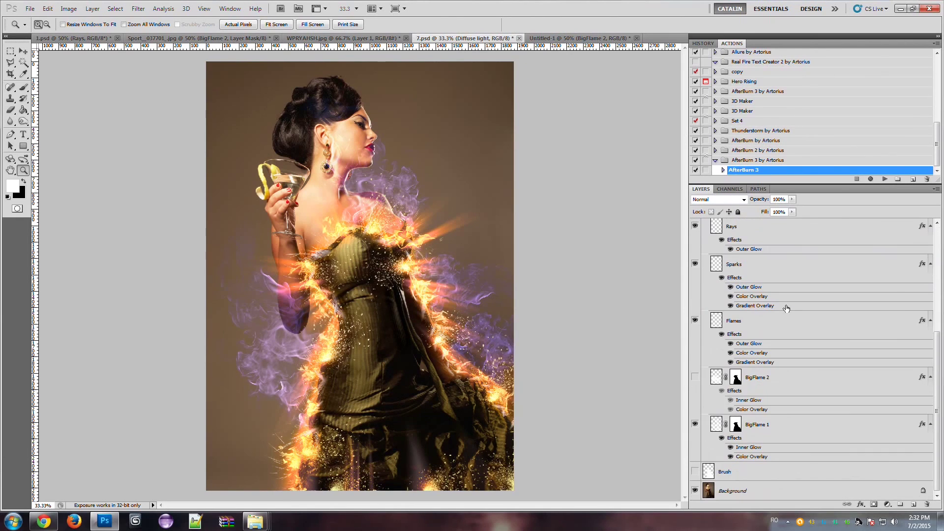
pyautogui.click(695, 377)
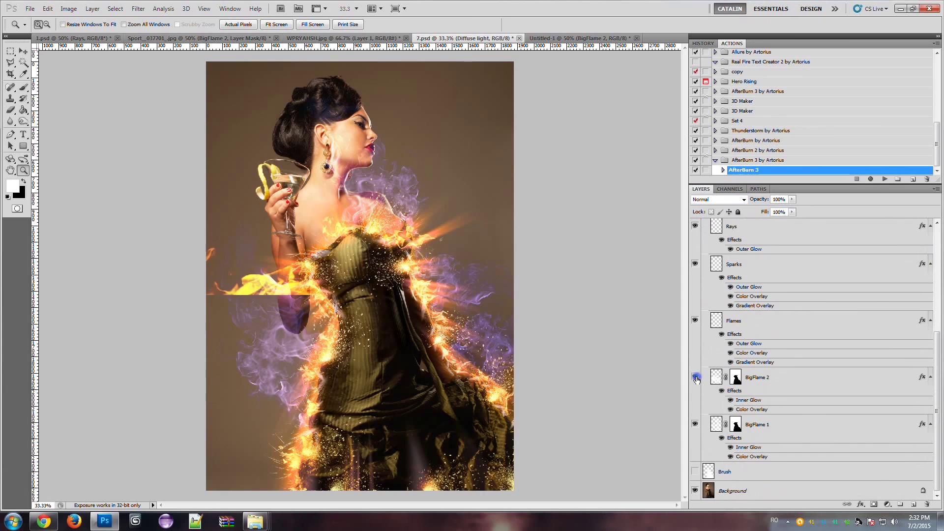
pyautogui.rightClick(736, 381)
pyautogui.click(746, 386)
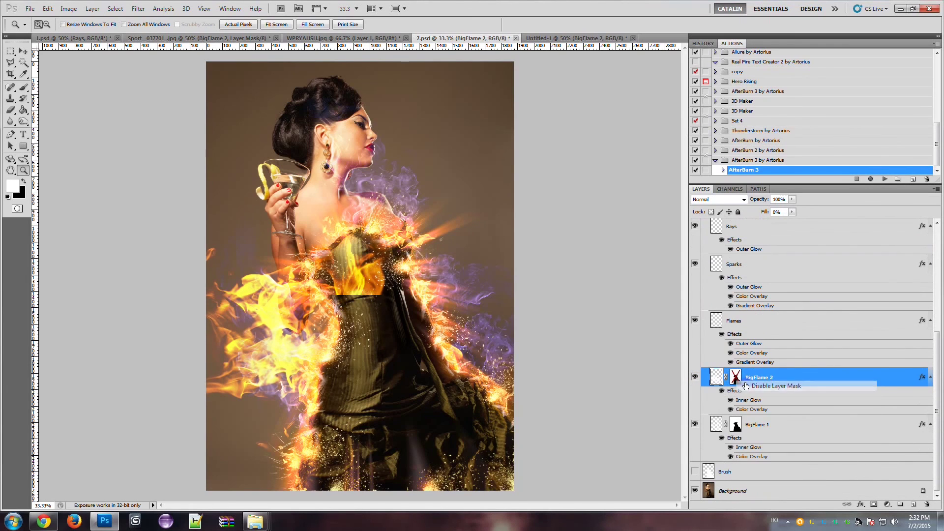
pyautogui.scroll(5, 746, 384)
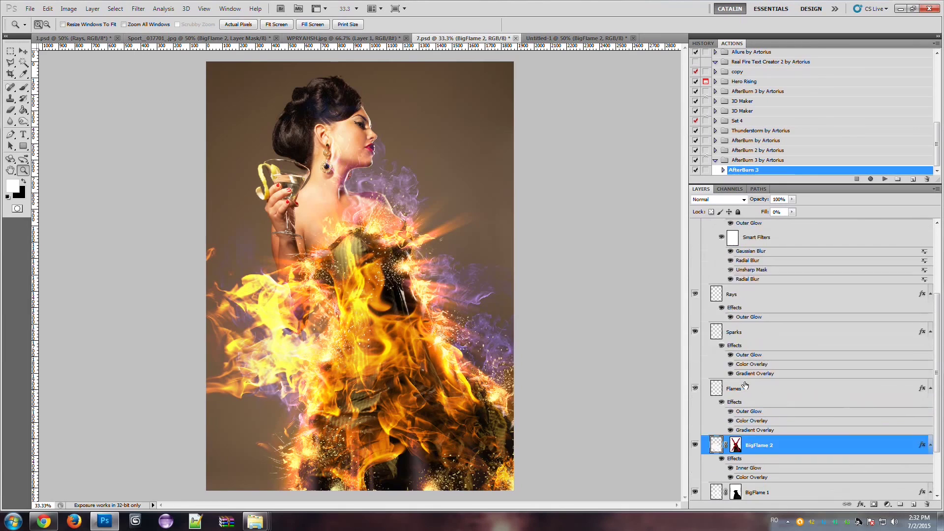
pyautogui.click(23, 51)
pyautogui.scroll(2, 772, 260)
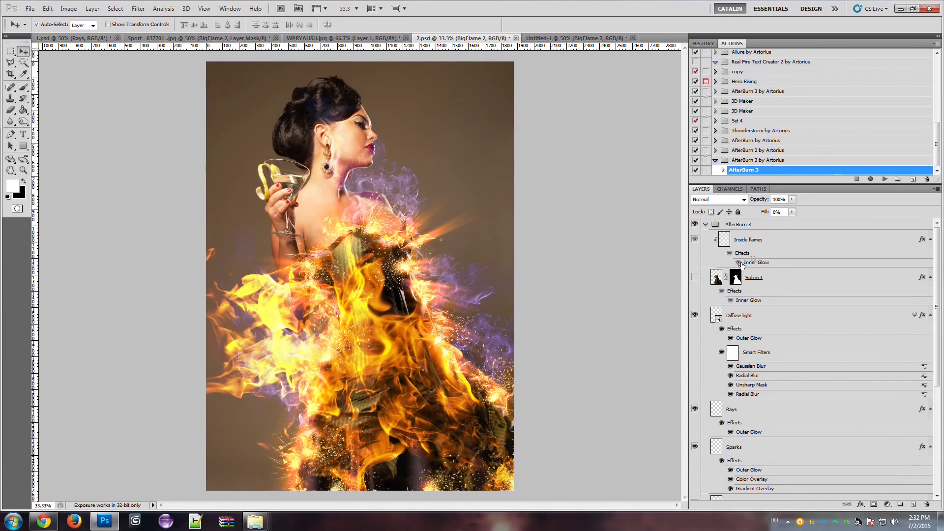
# Collapse the AfterBurn 3 layer group, expand it, then collapse it again.
pyautogui.click(706, 225)
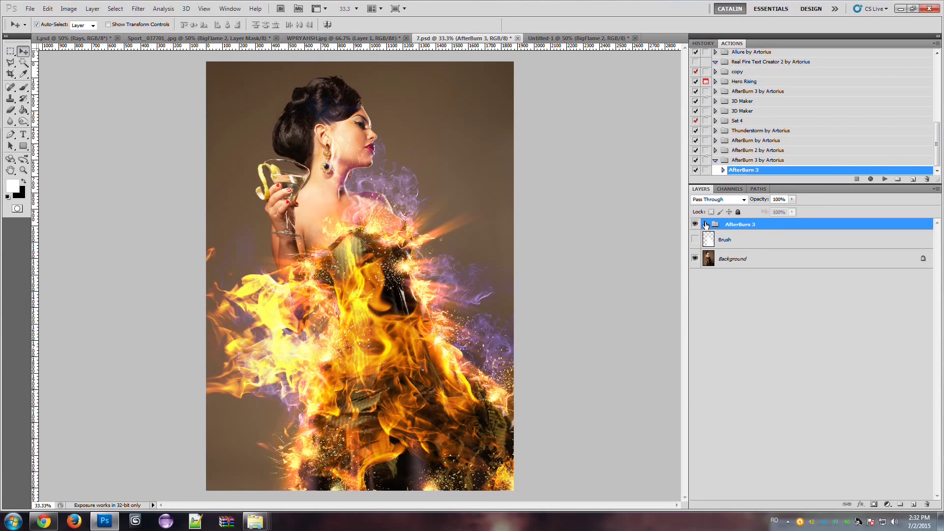
pyautogui.click(703, 224)
pyautogui.click(703, 224)
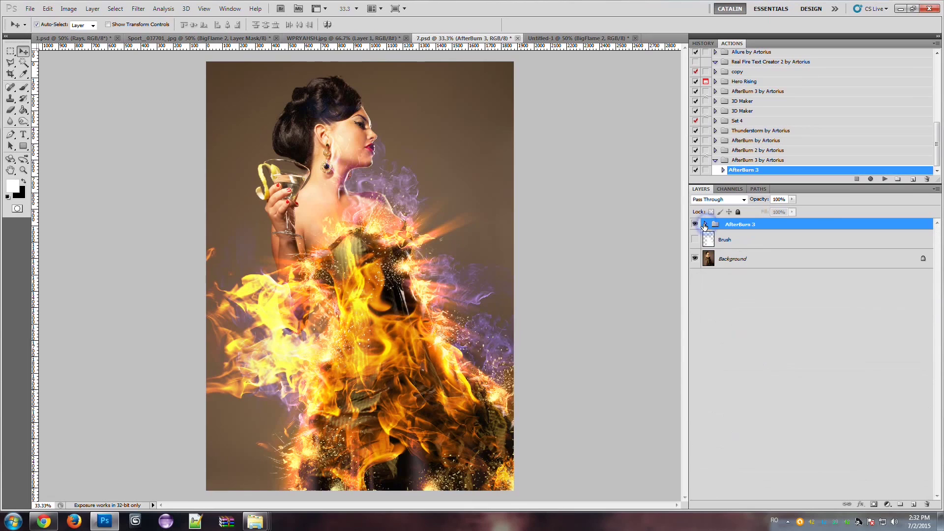